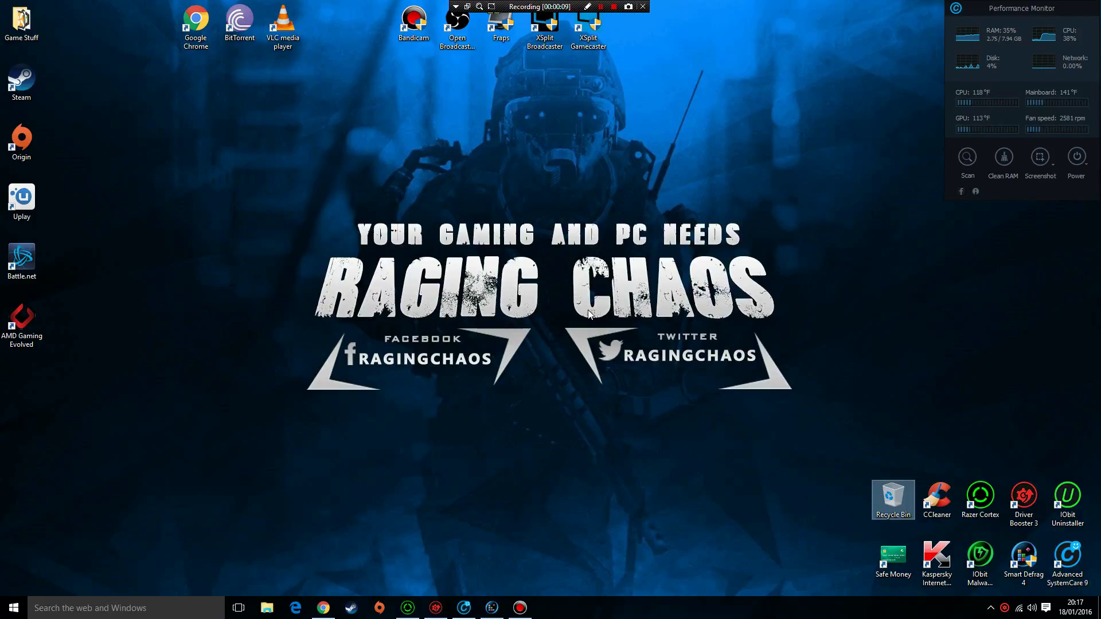
pyautogui.click(565, 307)
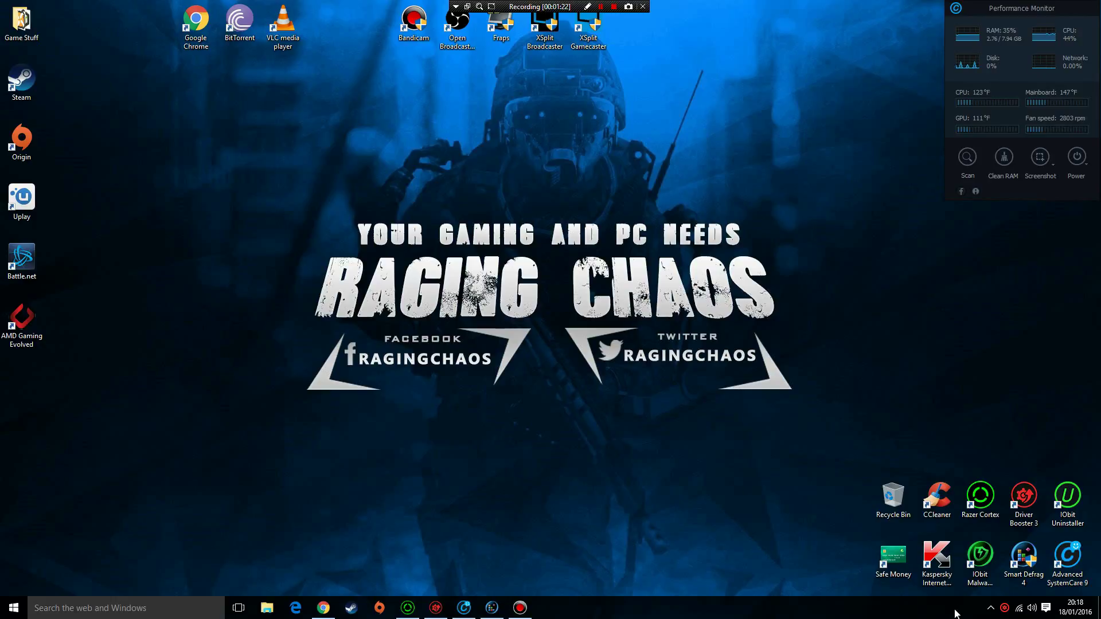
pyautogui.click(990, 607)
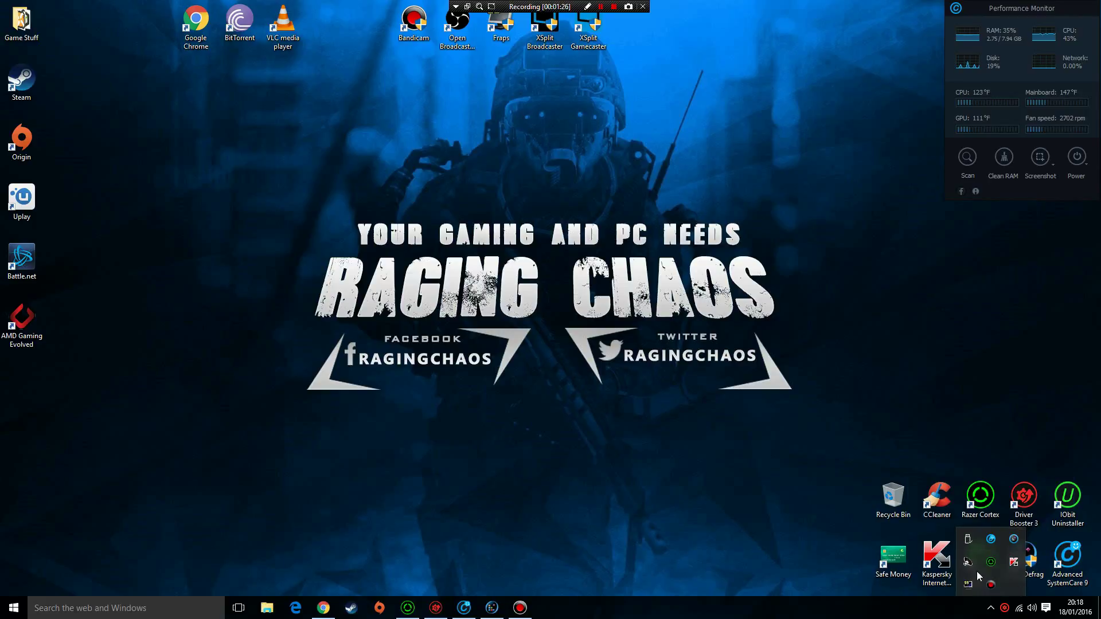
pyautogui.click(704, 403)
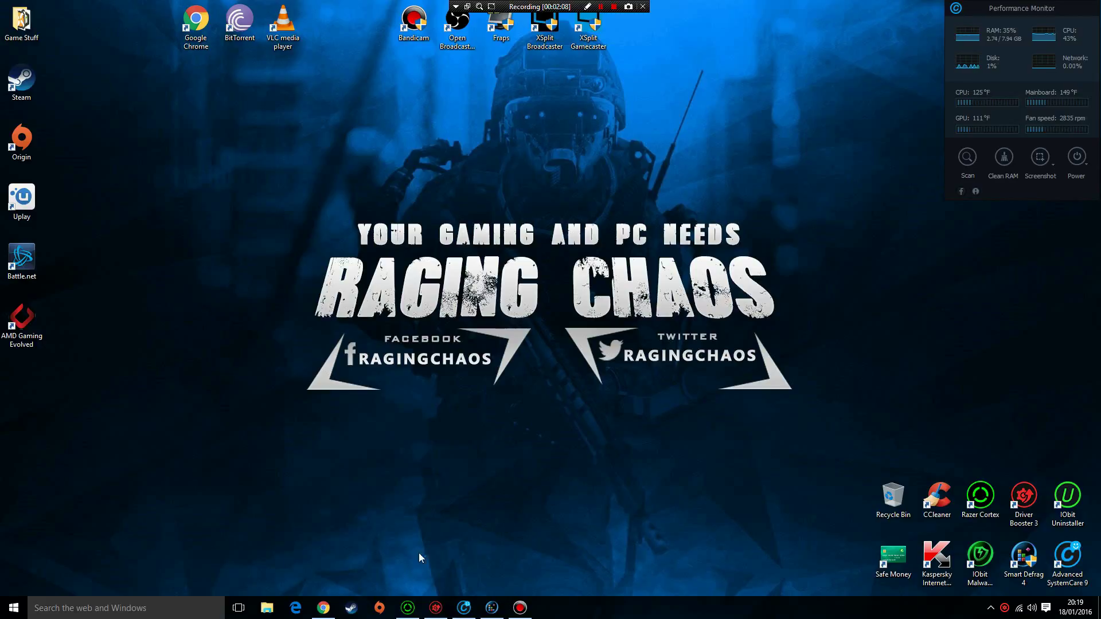
# Switch to Google Chrome and look through the YouTube search results for "increase fps".
pyautogui.click(325, 610)
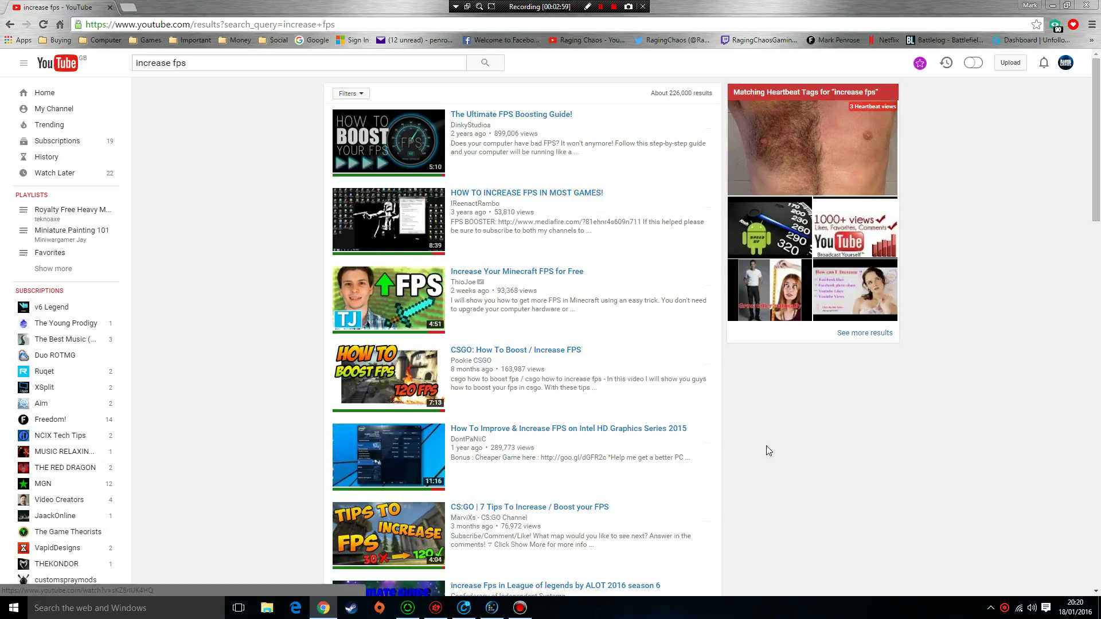
pyautogui.scroll(-2, 769, 450)
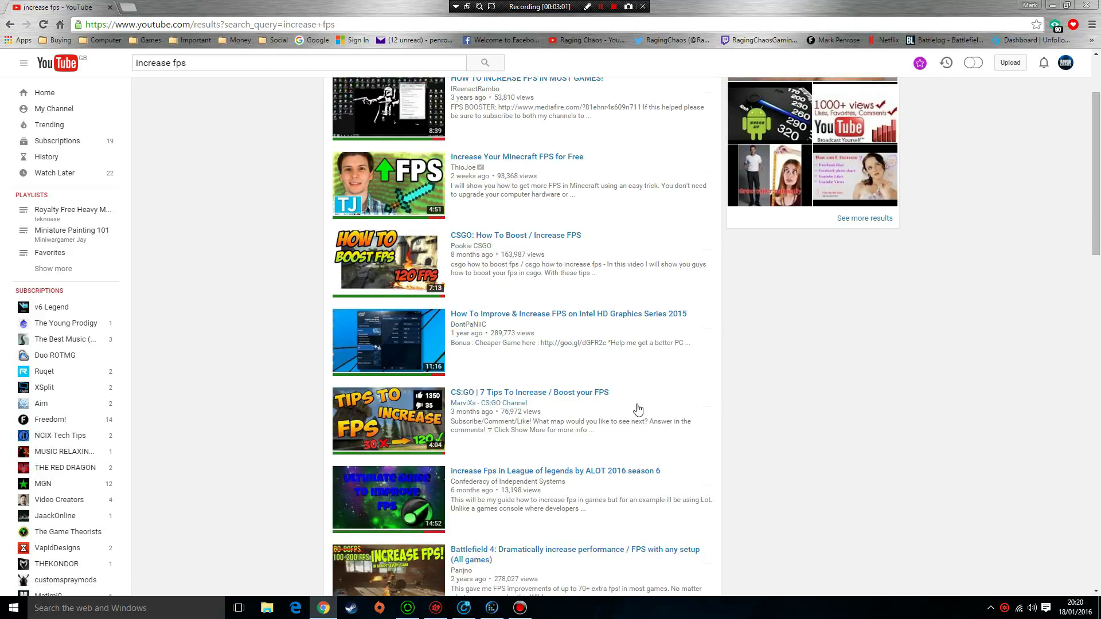
pyautogui.scroll(-3, 860, 435)
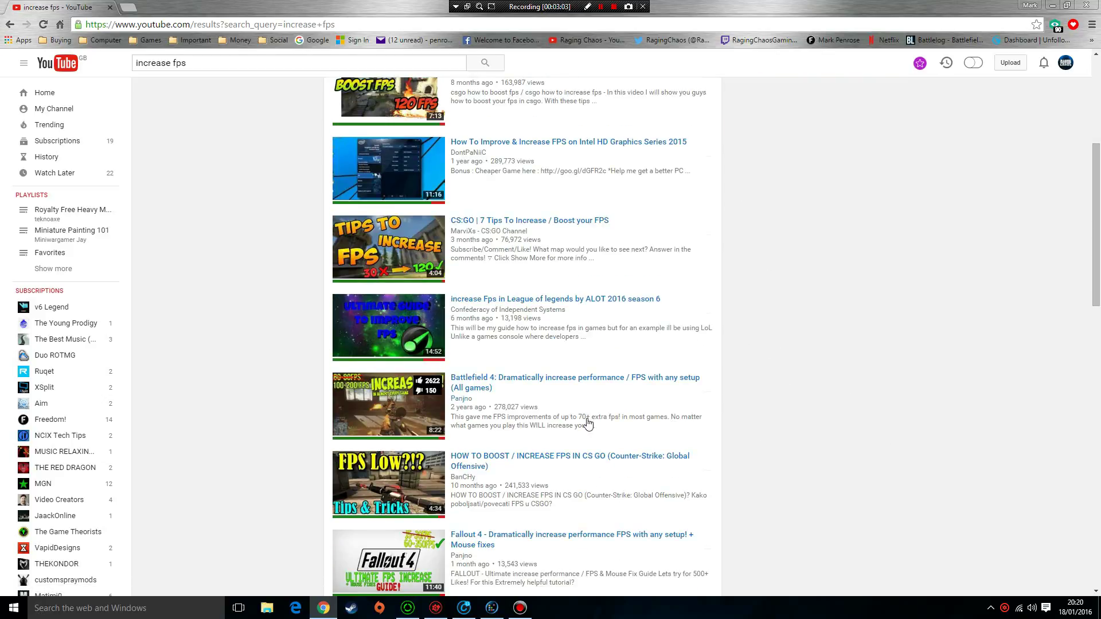
pyautogui.scroll(-1, 794, 444)
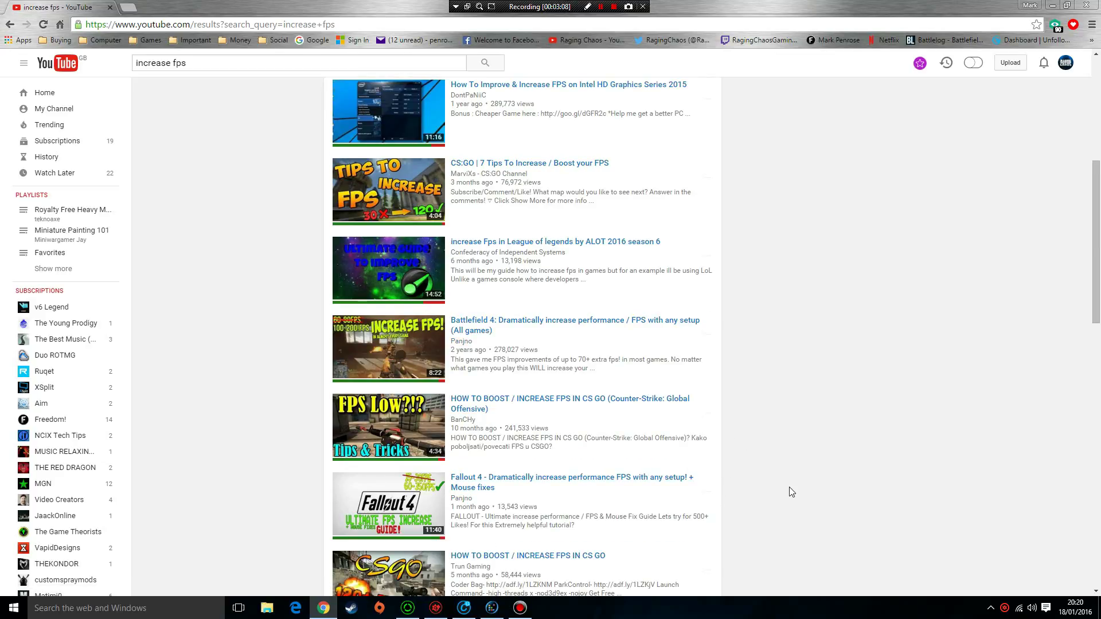
pyautogui.scroll(-2, 790, 490)
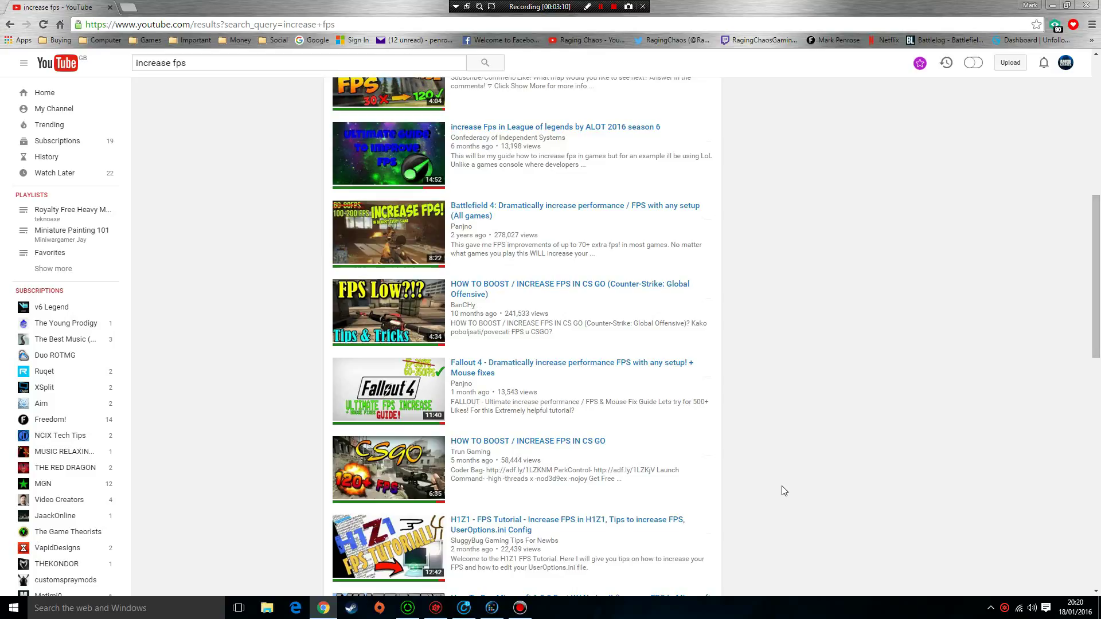
pyautogui.scroll(-2, 784, 490)
pyautogui.scroll(-1, 784, 490)
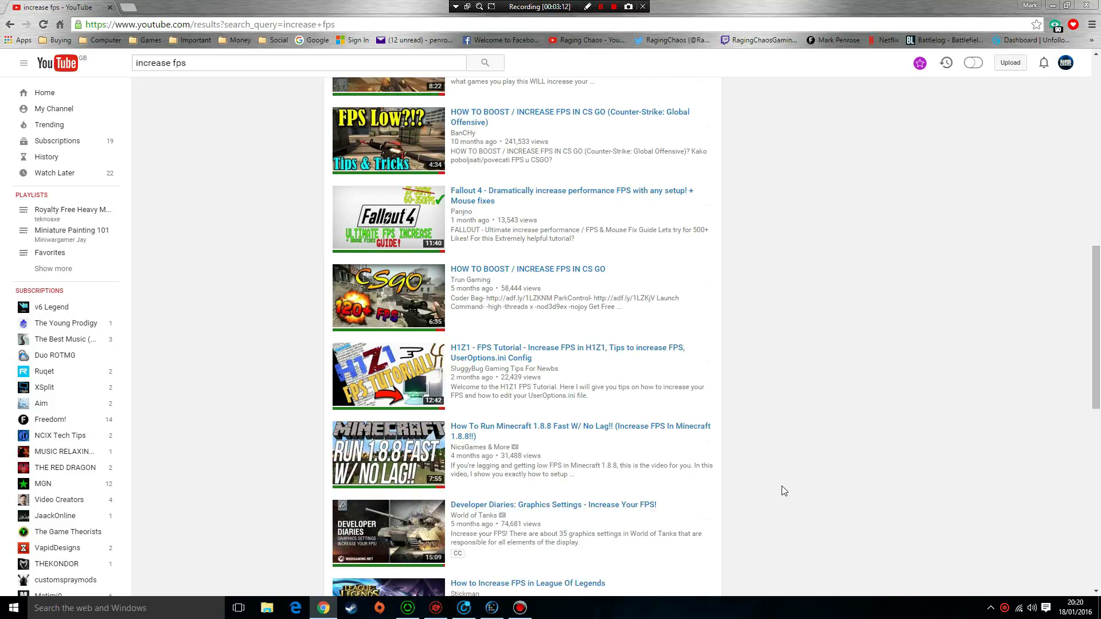
pyautogui.scroll(10, 783, 491)
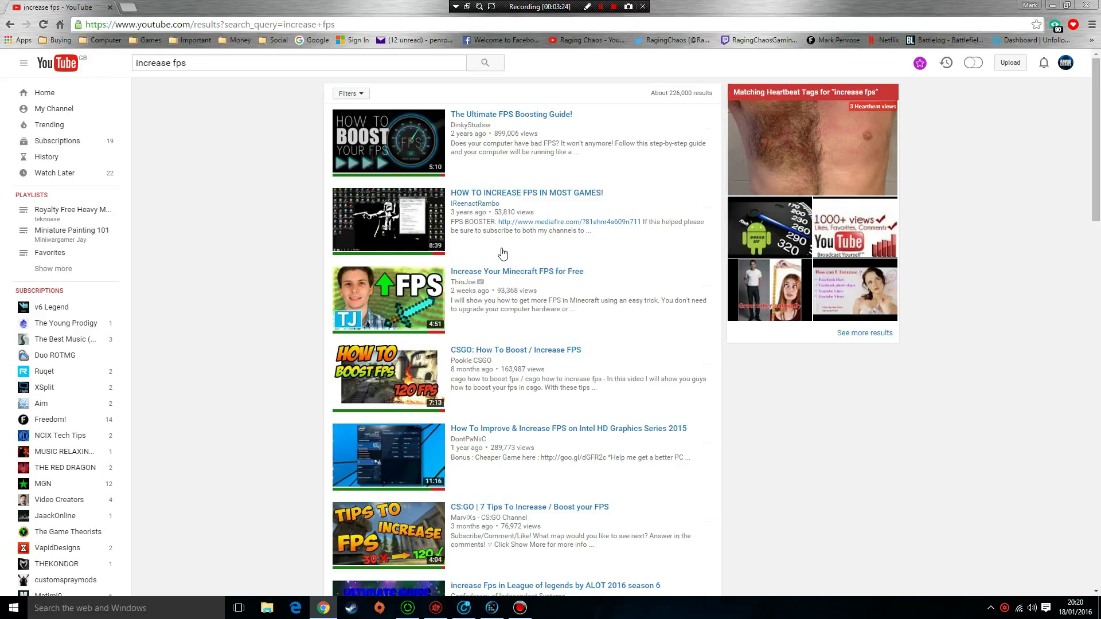
# Close the browser and clean the RAM with the Performance Monitor widget.
pyautogui.click(1093, 8)
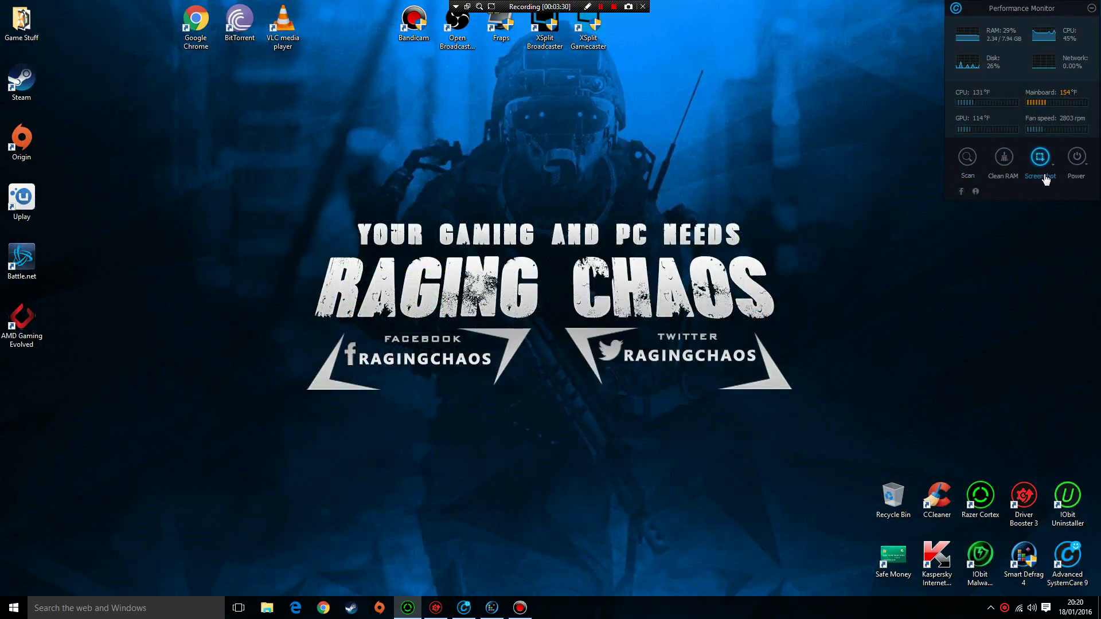
pyautogui.click(1004, 160)
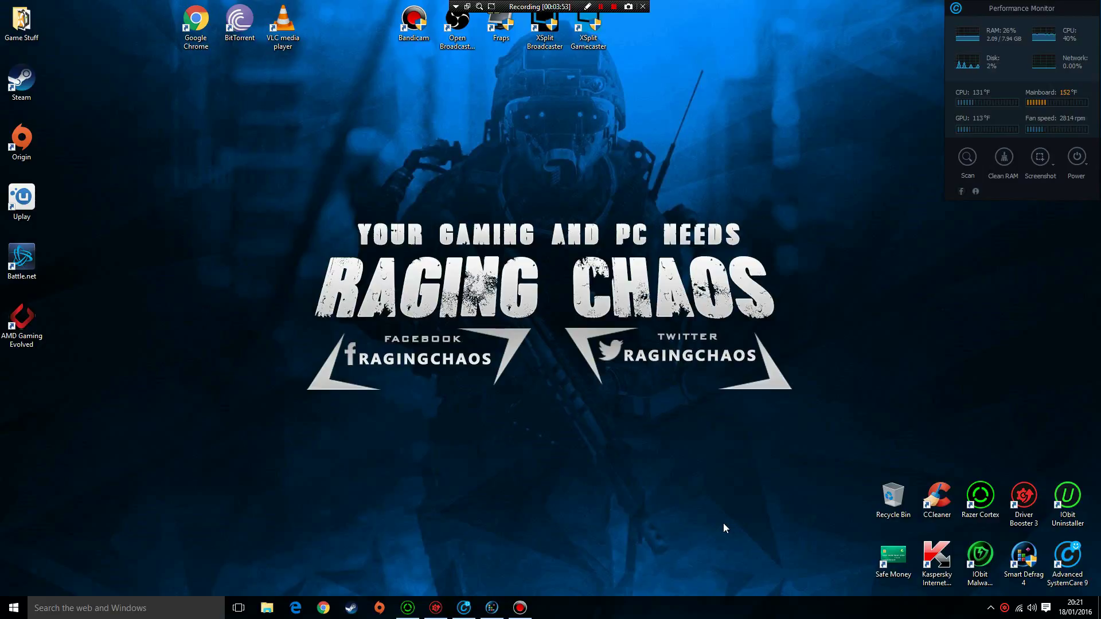
# Switch to Advanced SystemCare and examine its Speed Up options, Protect settings and full Toolbox list.
pyautogui.click(463, 610)
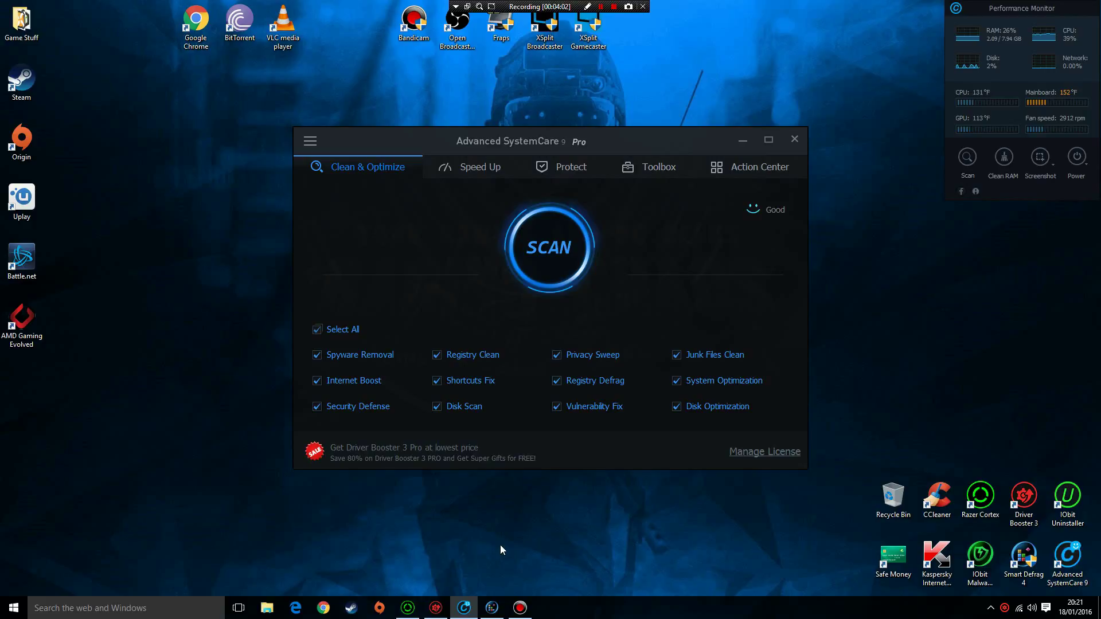
pyautogui.click(757, 452)
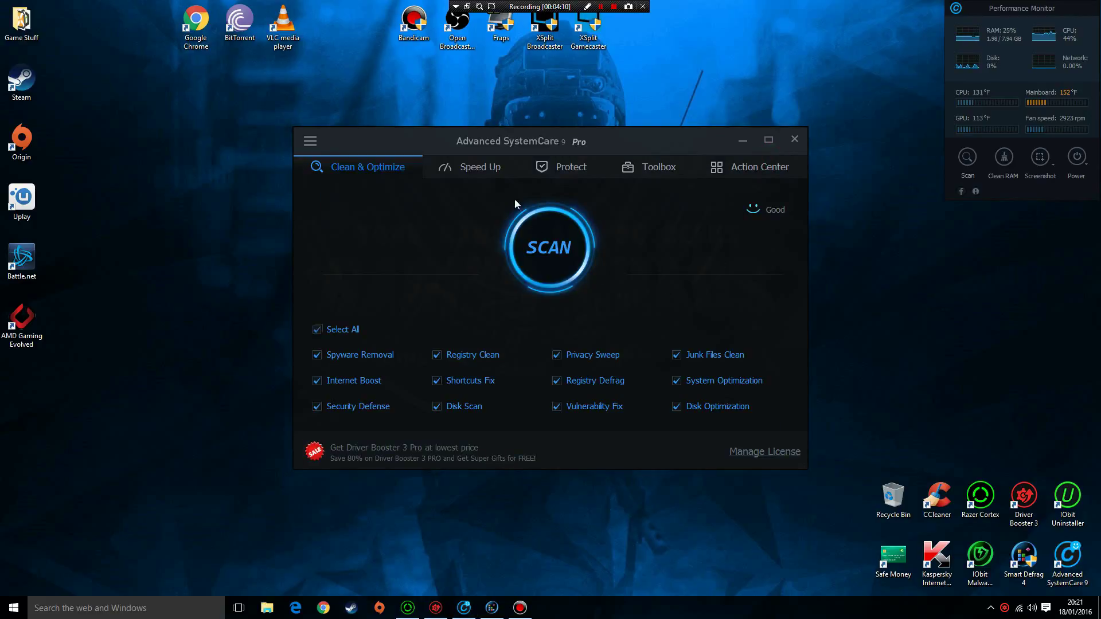
pyautogui.click(485, 175)
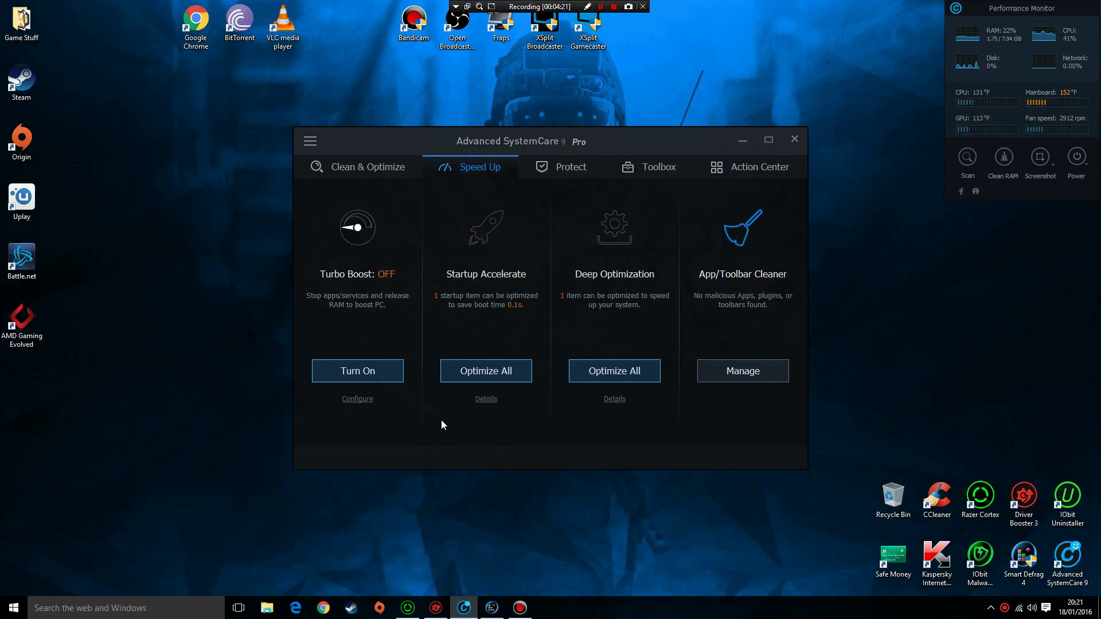
pyautogui.click(564, 172)
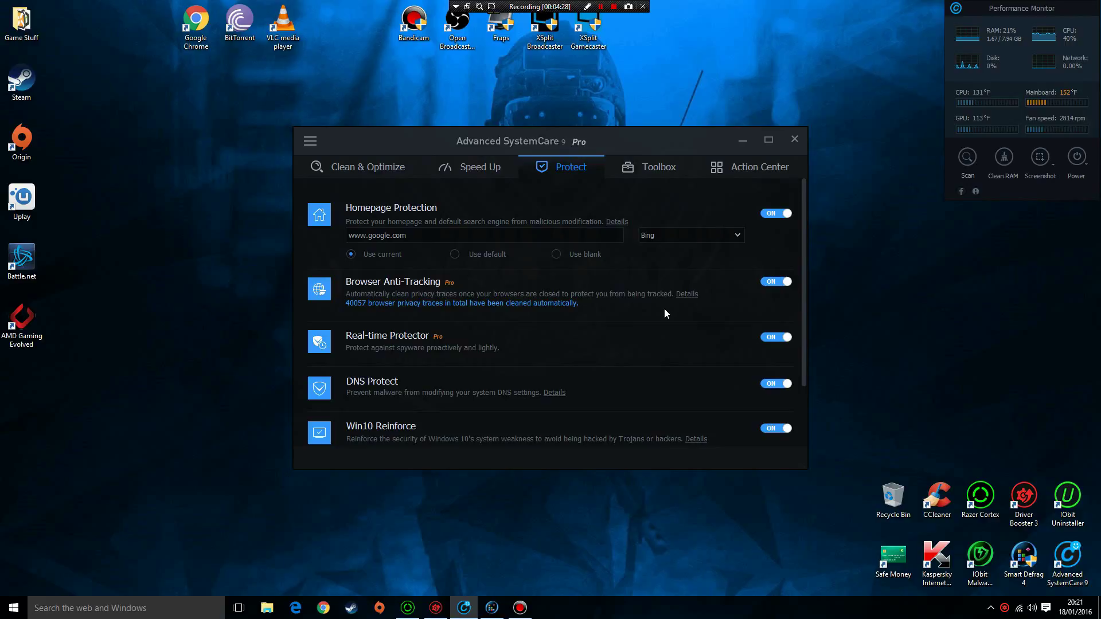
pyautogui.click(657, 174)
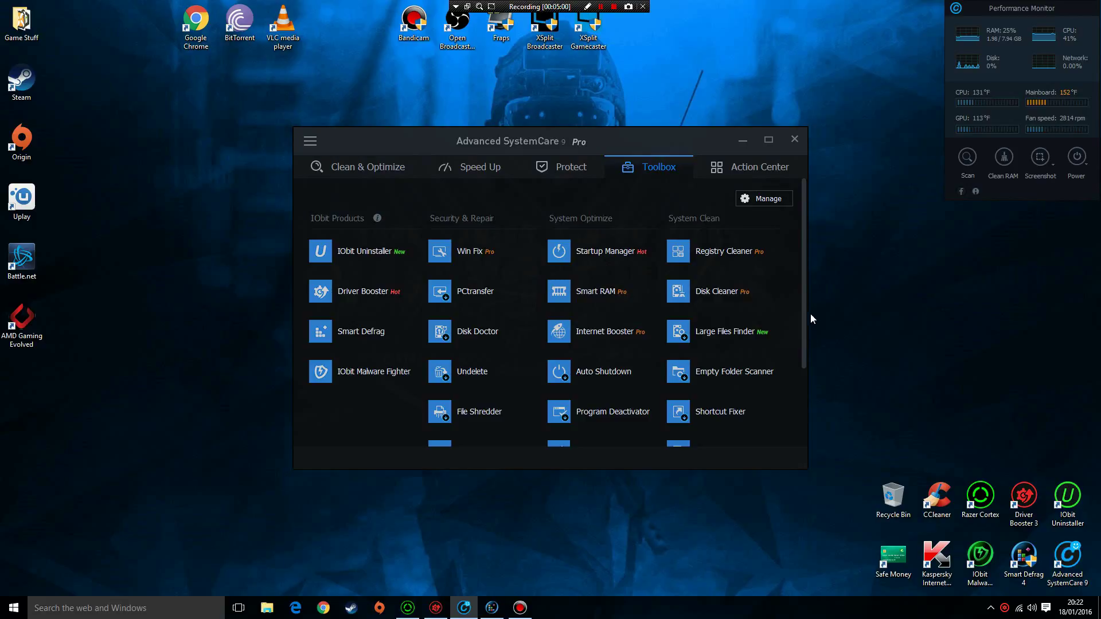
pyautogui.scroll(-3, 781, 294)
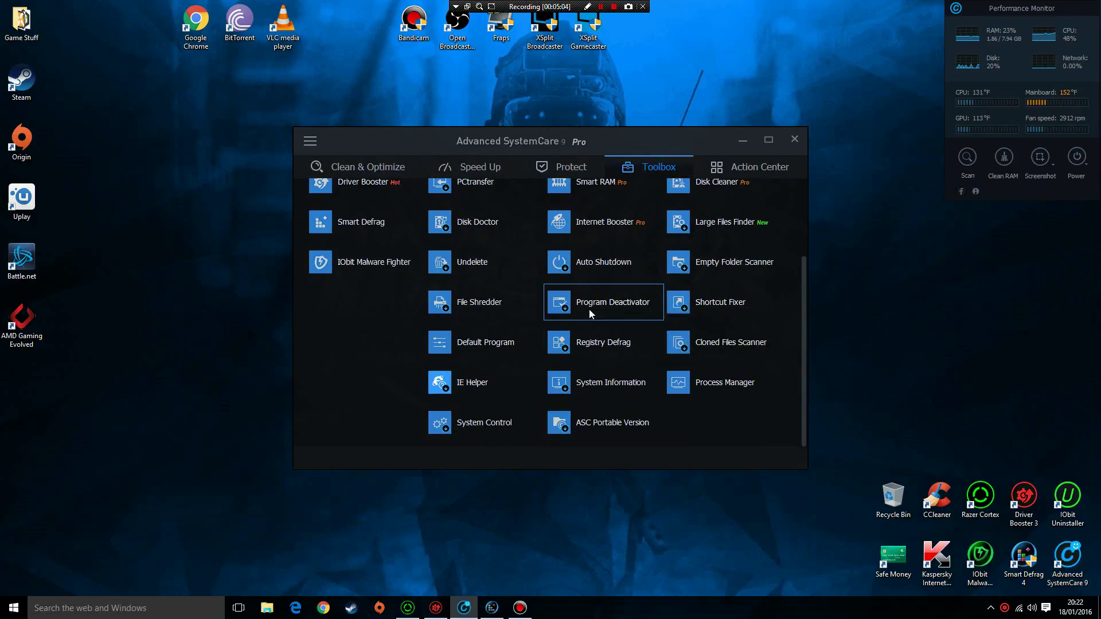
pyautogui.scroll(1, 717, 382)
pyautogui.scroll(2, 719, 379)
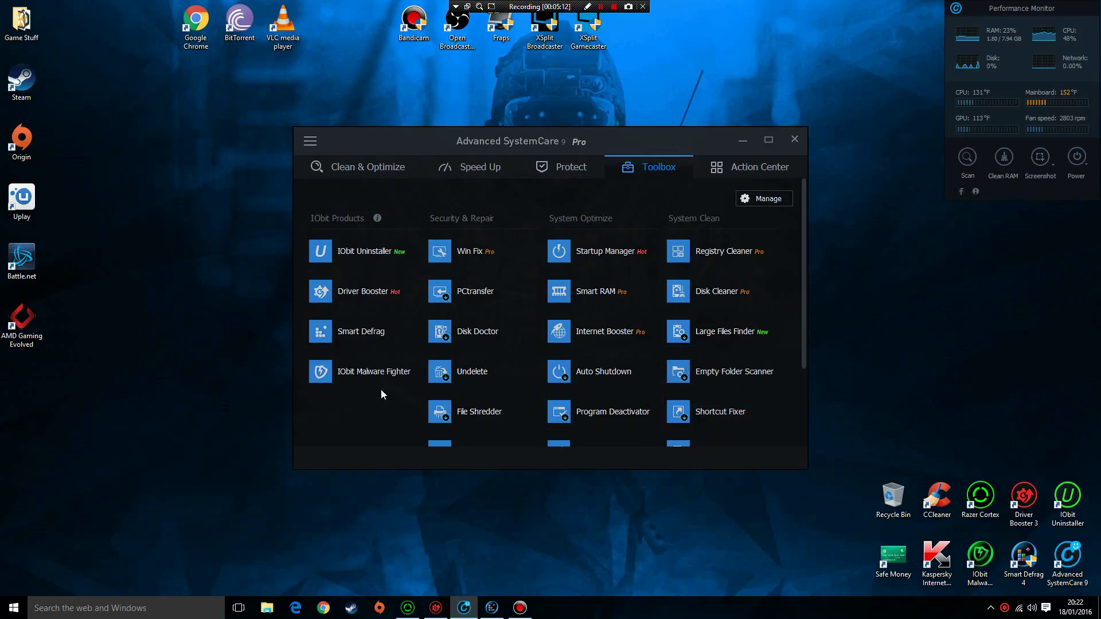
# Try out a Clean & Optimize scan with all categories selected and view its automatic repair options.
pyautogui.click(387, 176)
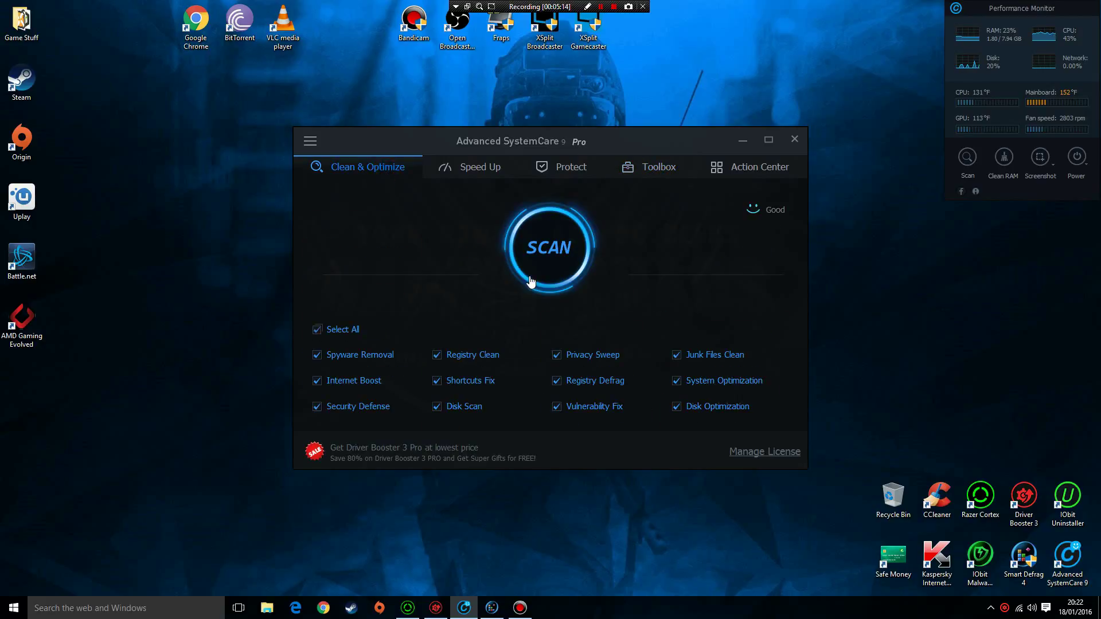
pyautogui.click(578, 262)
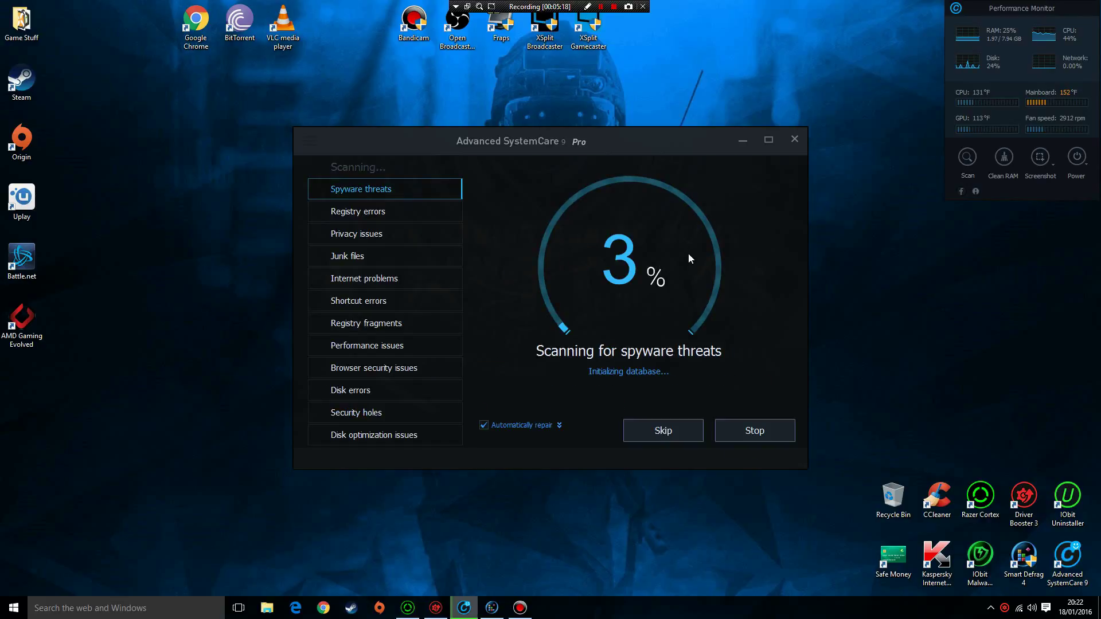
pyautogui.click(560, 425)
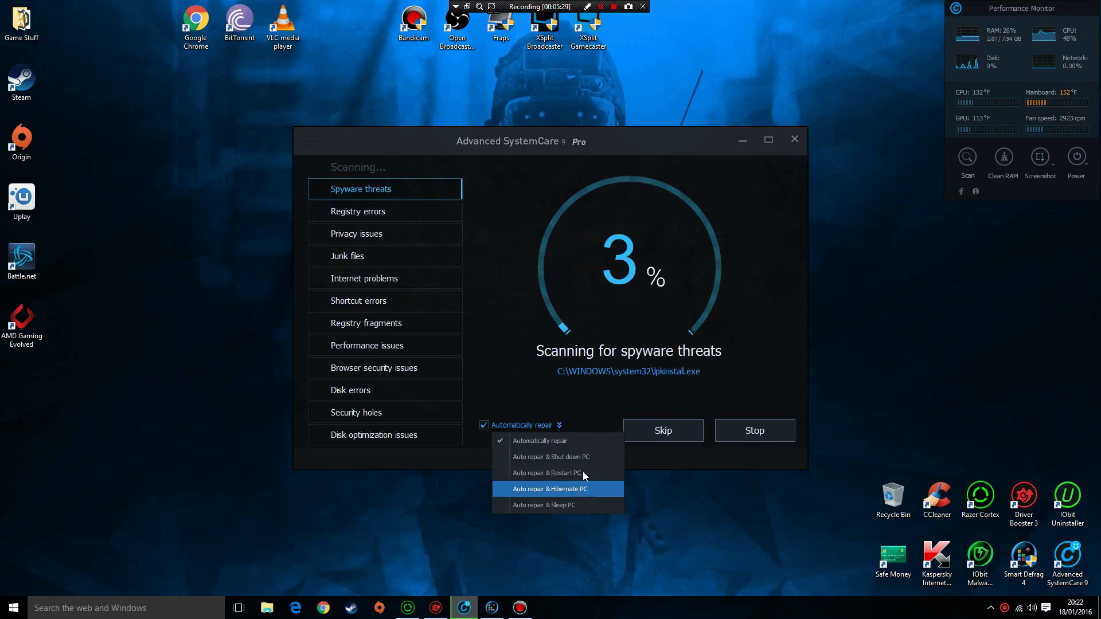
pyautogui.click(576, 397)
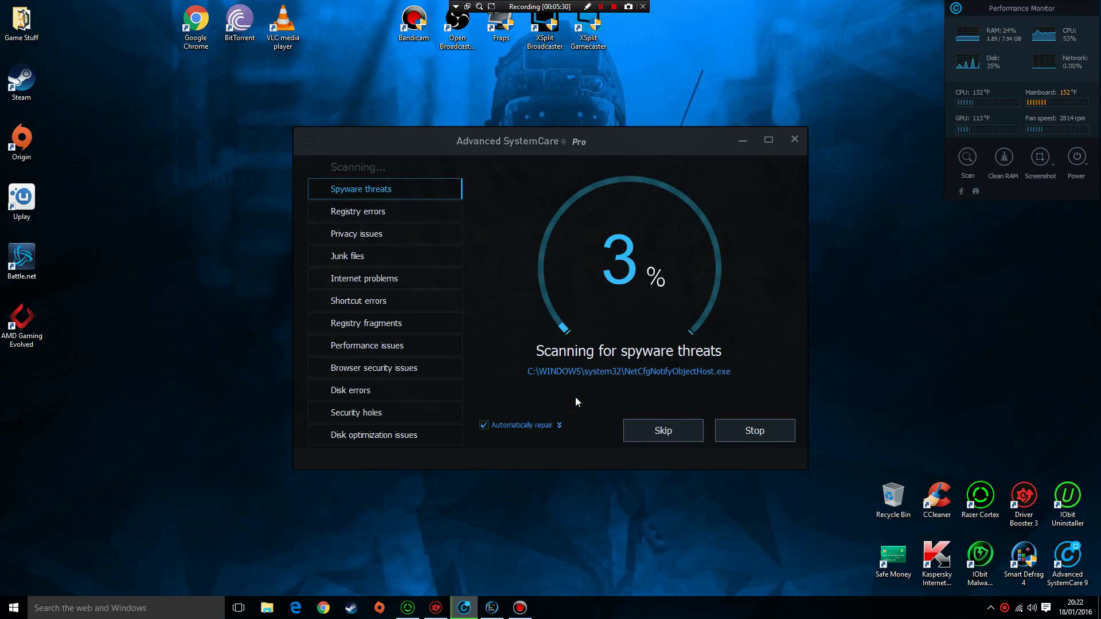
pyautogui.click(755, 430)
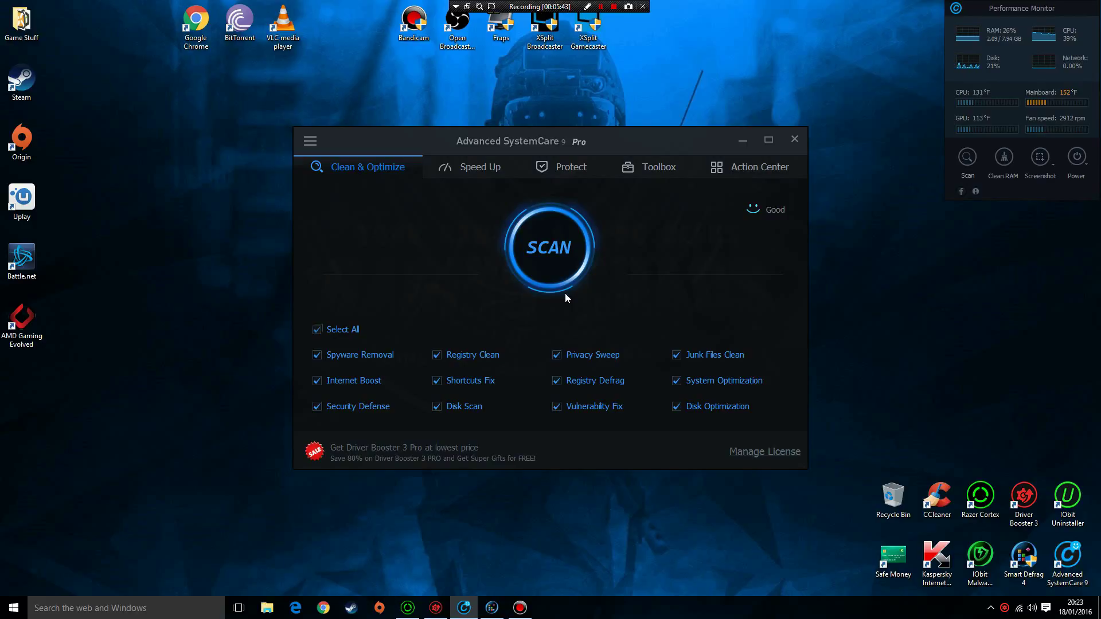
pyautogui.click(549, 267)
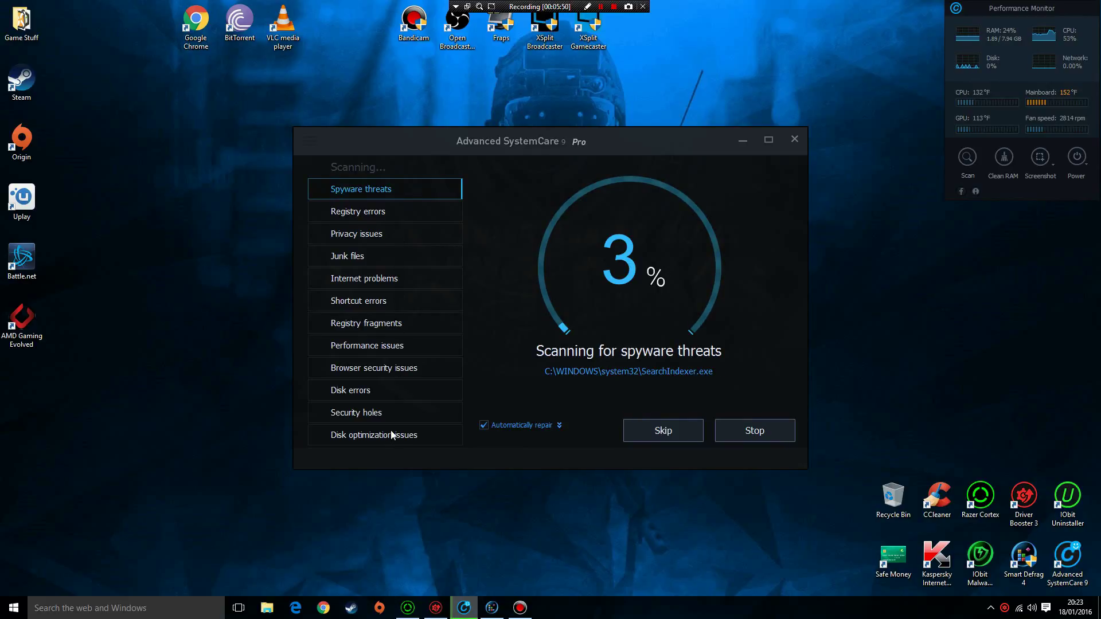
pyautogui.click(746, 427)
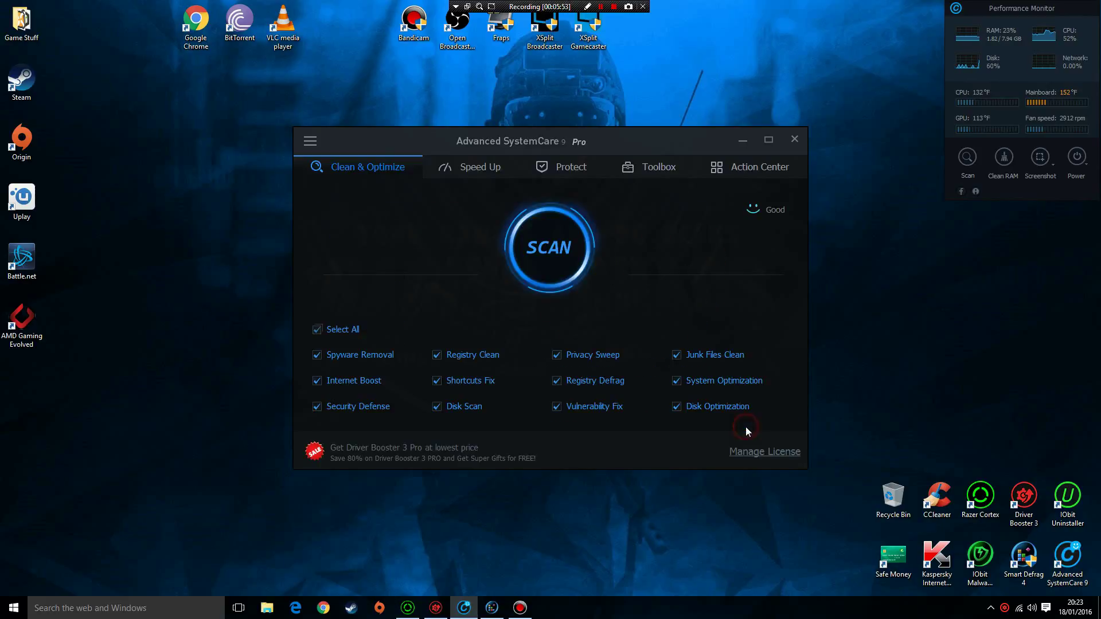
# Review the Speed Up options again, return to Clean & Optimize, and minimize Advanced SystemCare.
pyautogui.click(477, 172)
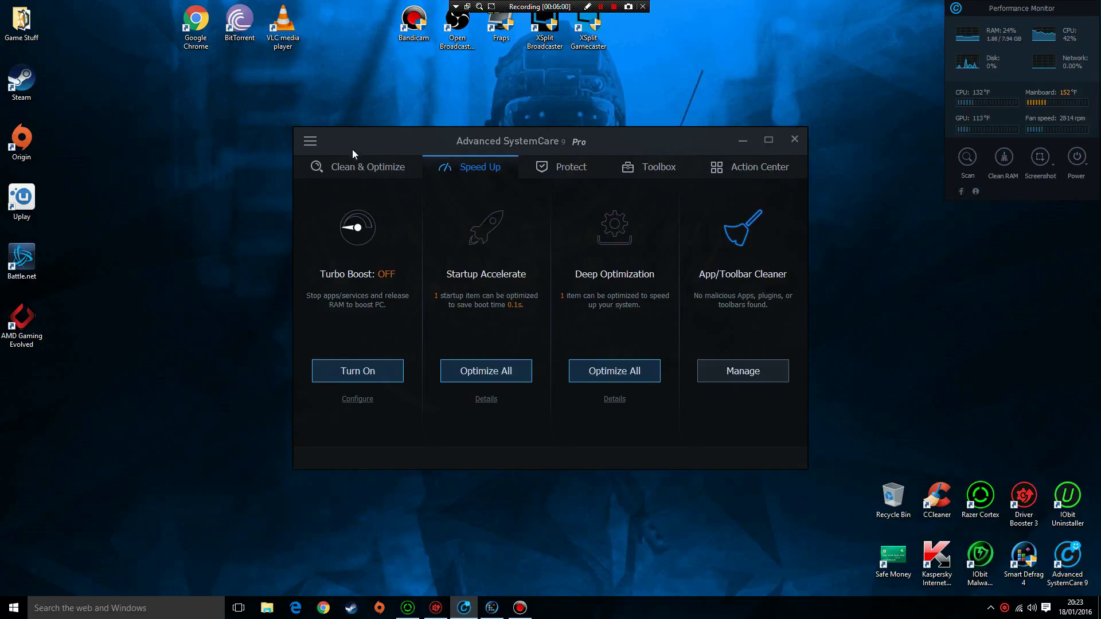
pyautogui.click(353, 167)
pyautogui.click(743, 141)
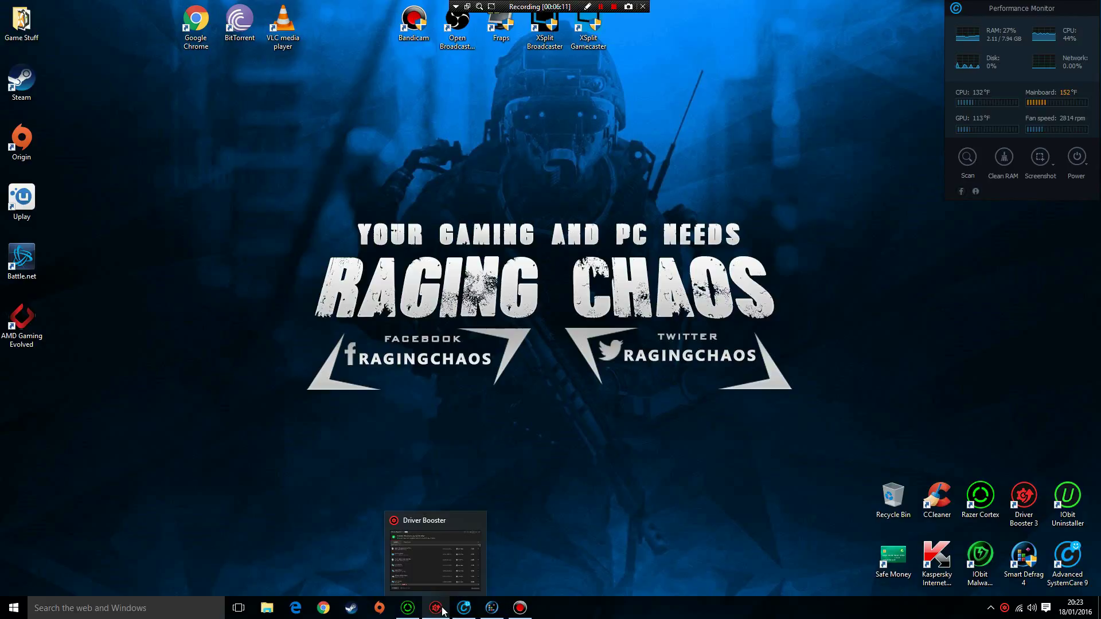
# Switch to Driver Booster, leave the previous results, and run a new scan of device drivers and game components.
pyautogui.click(463, 545)
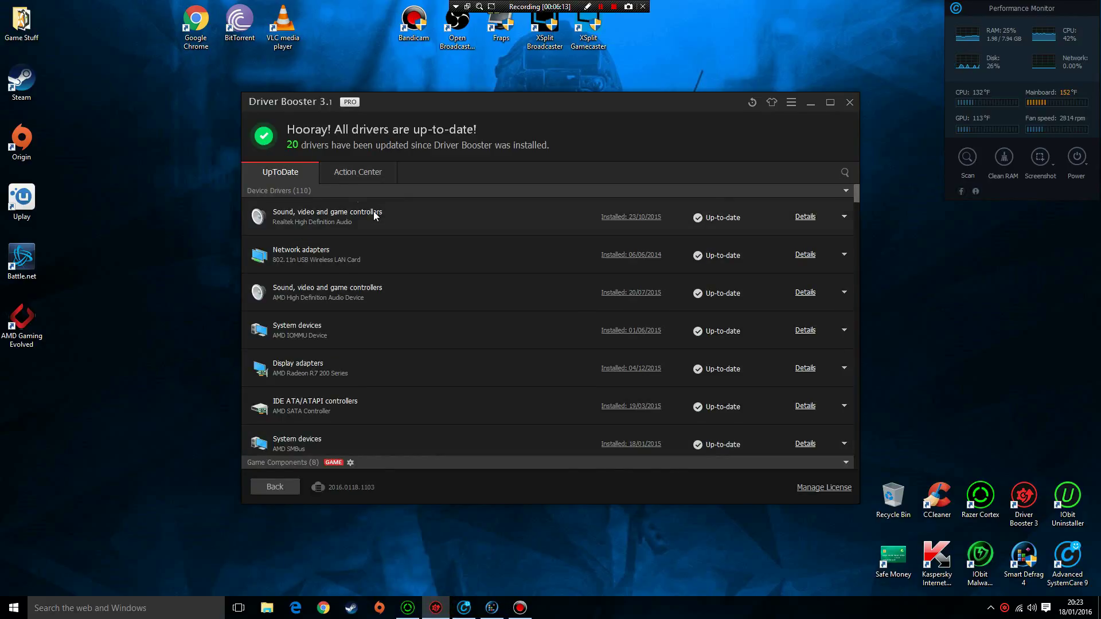
pyautogui.click(274, 486)
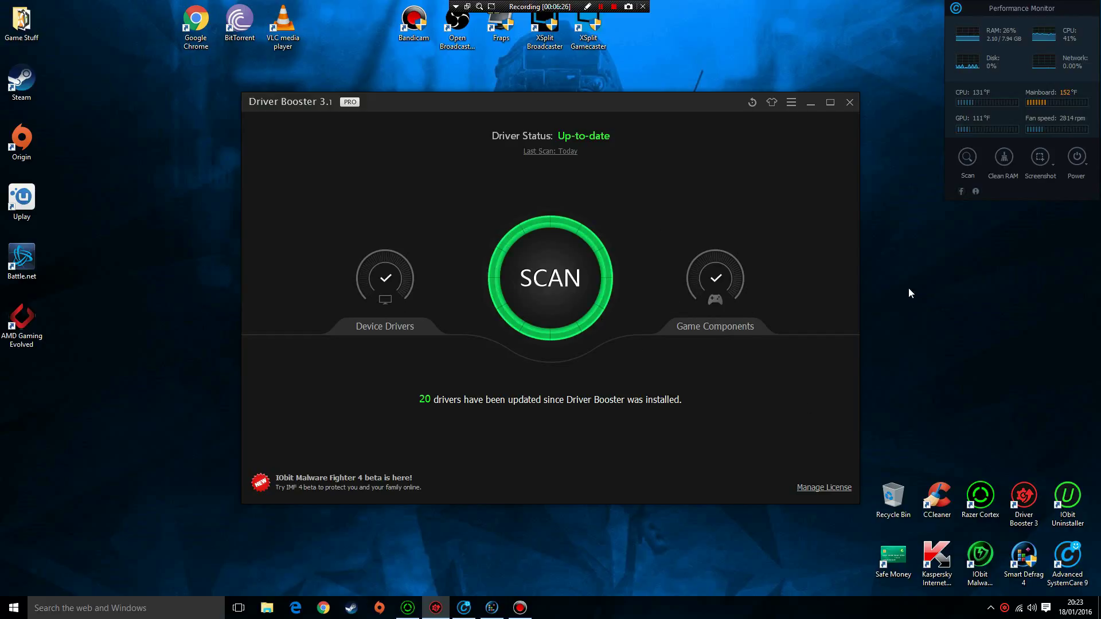
pyautogui.click(526, 287)
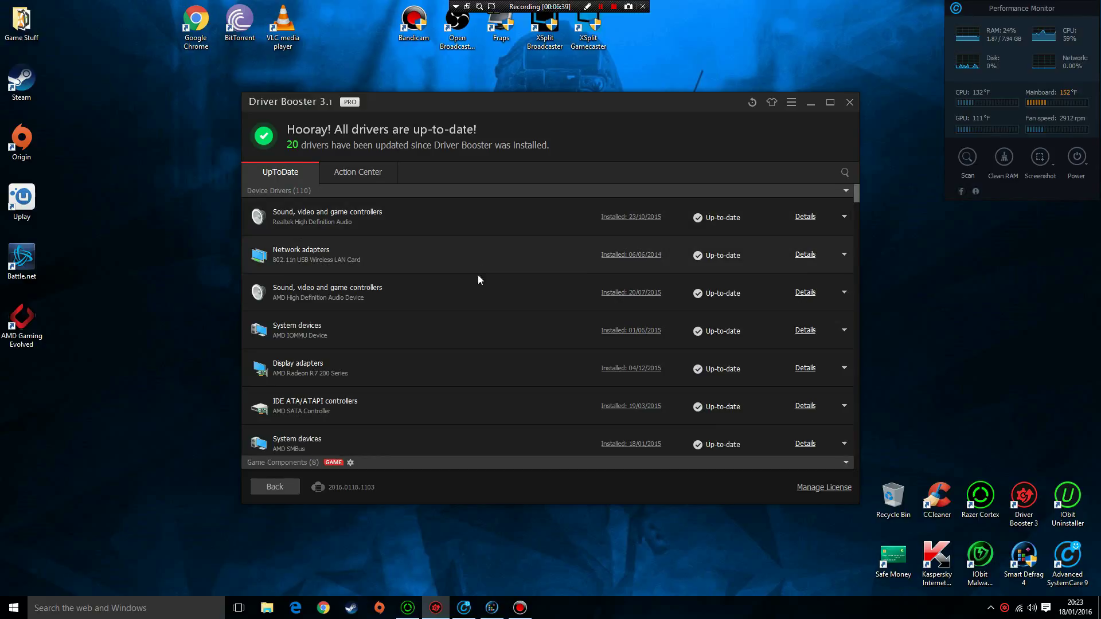
# Examine the scanned device drivers and game components, and open the Action Center's security and performance suggestions.
pyautogui.scroll(-3, 465, 316)
pyautogui.scroll(-12, 466, 315)
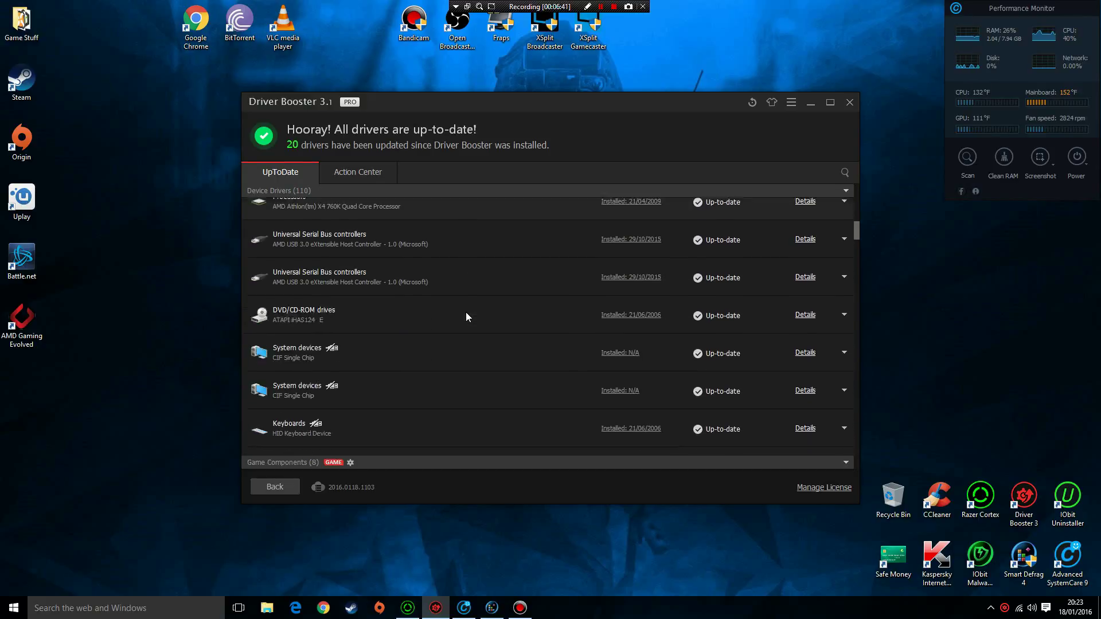
pyautogui.moveTo(859, 247); pyautogui.dragTo(858, 458)
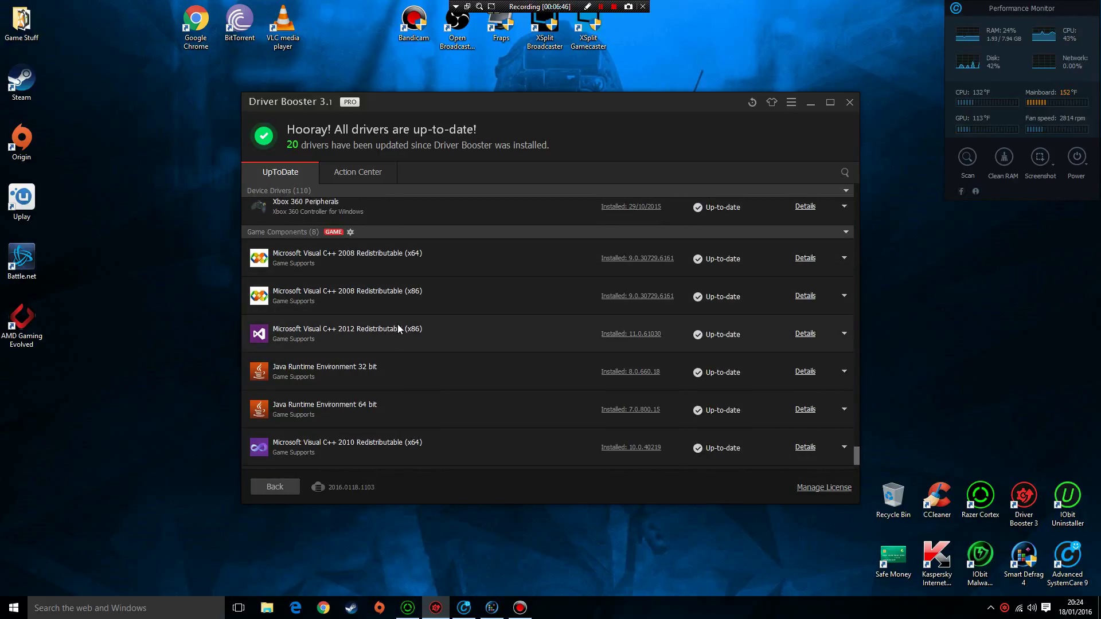
pyautogui.scroll(-3, 381, 364)
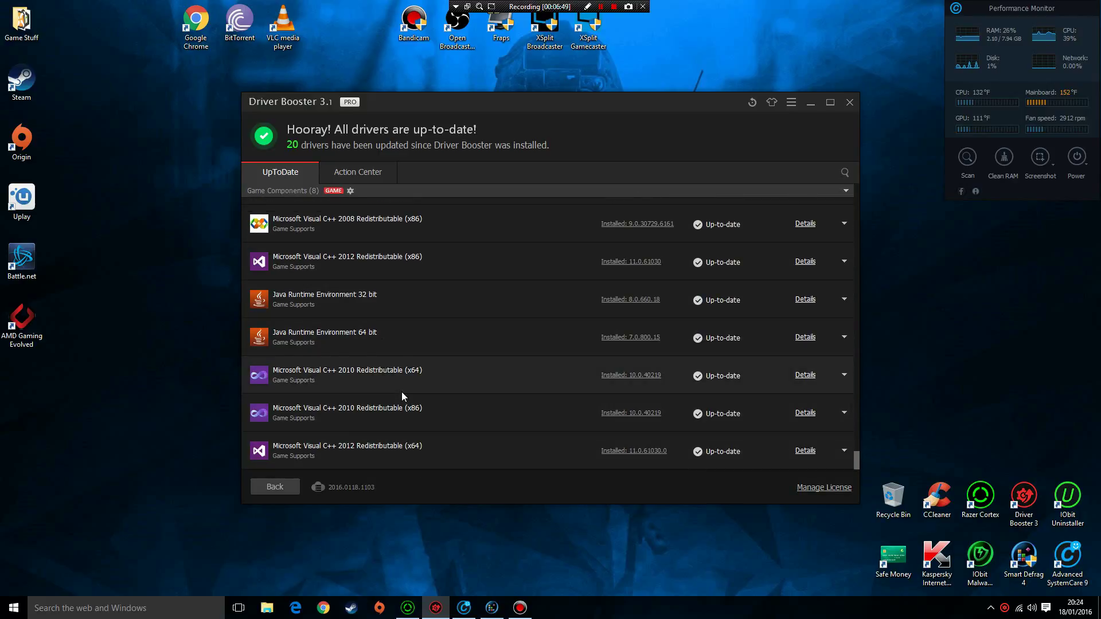
pyautogui.scroll(5, 470, 411)
pyautogui.click(358, 172)
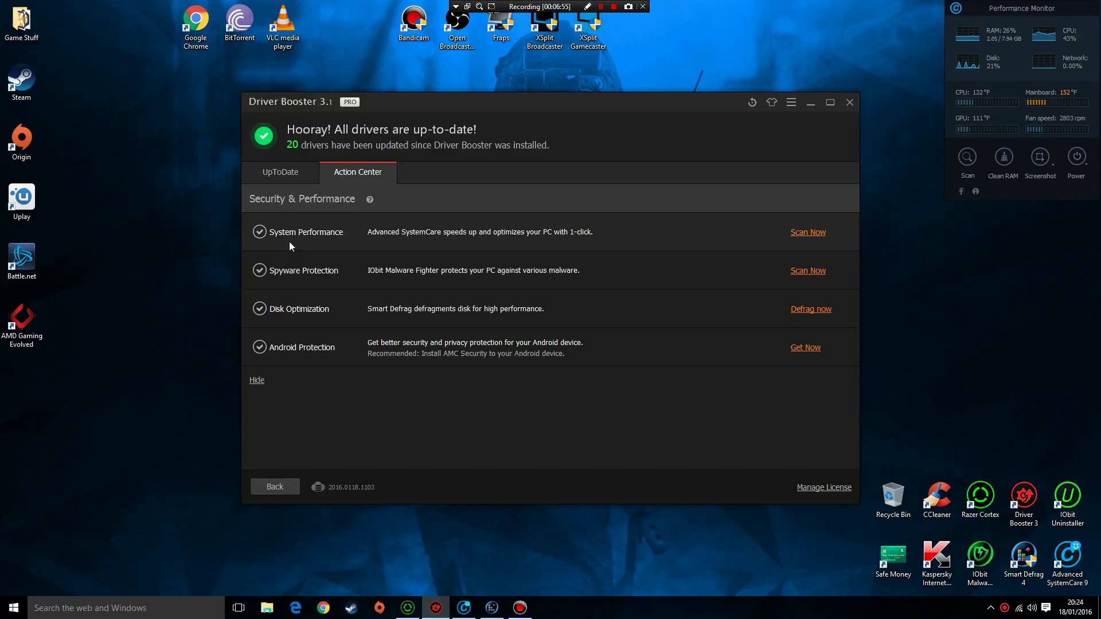
# Return to the list of up-to-date drivers, close Driver Booster, and exit its background process.
pyautogui.click(281, 175)
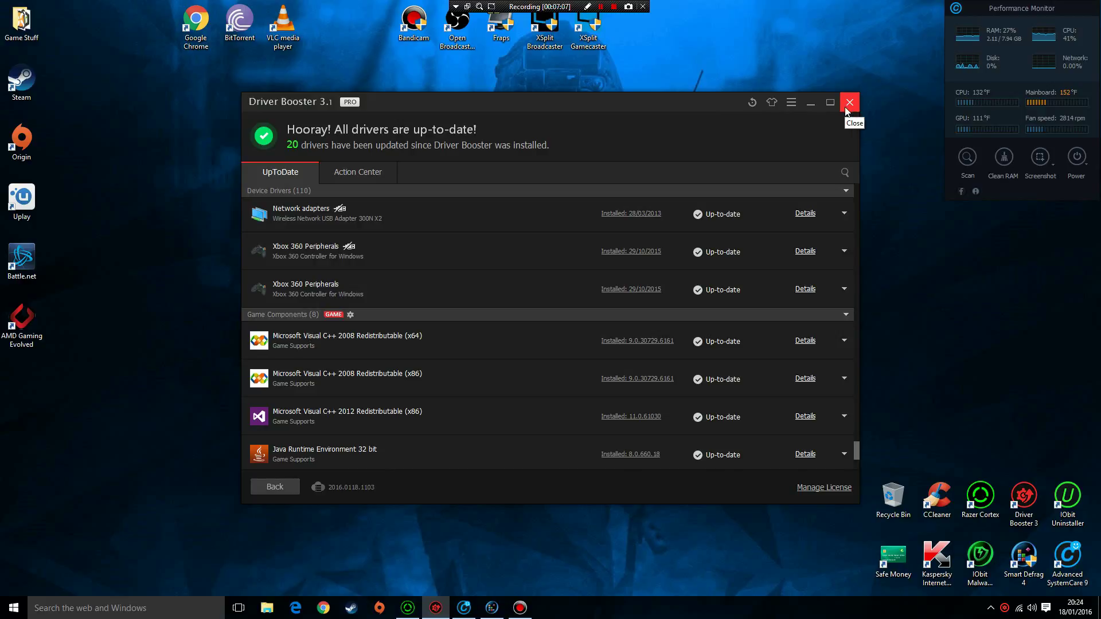
pyautogui.click(851, 107)
pyautogui.rightClick(1005, 608)
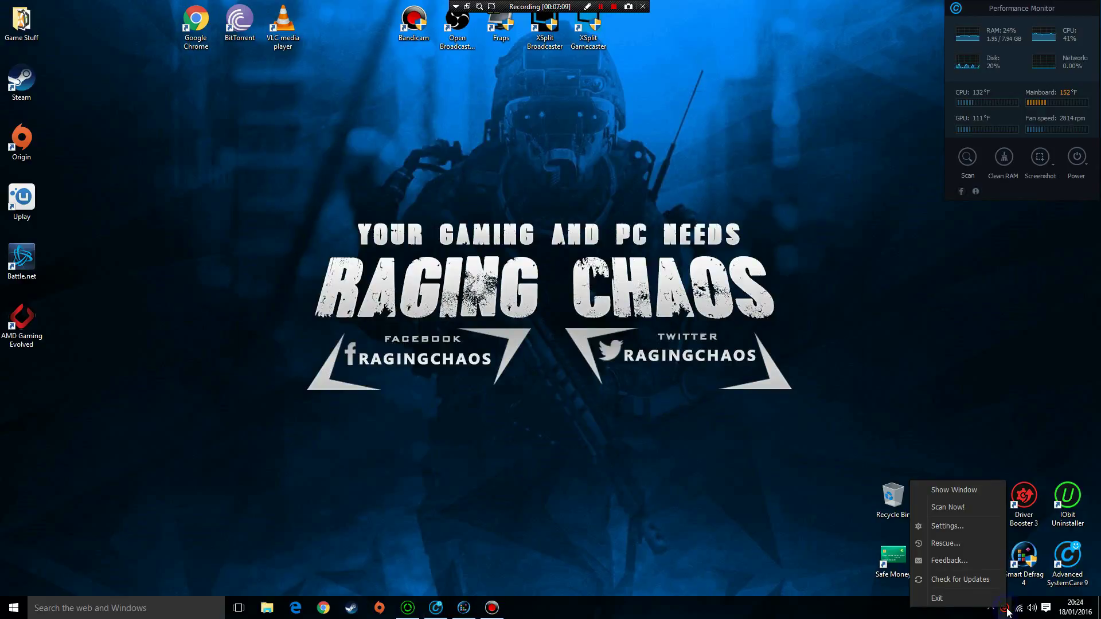
pyautogui.click(940, 595)
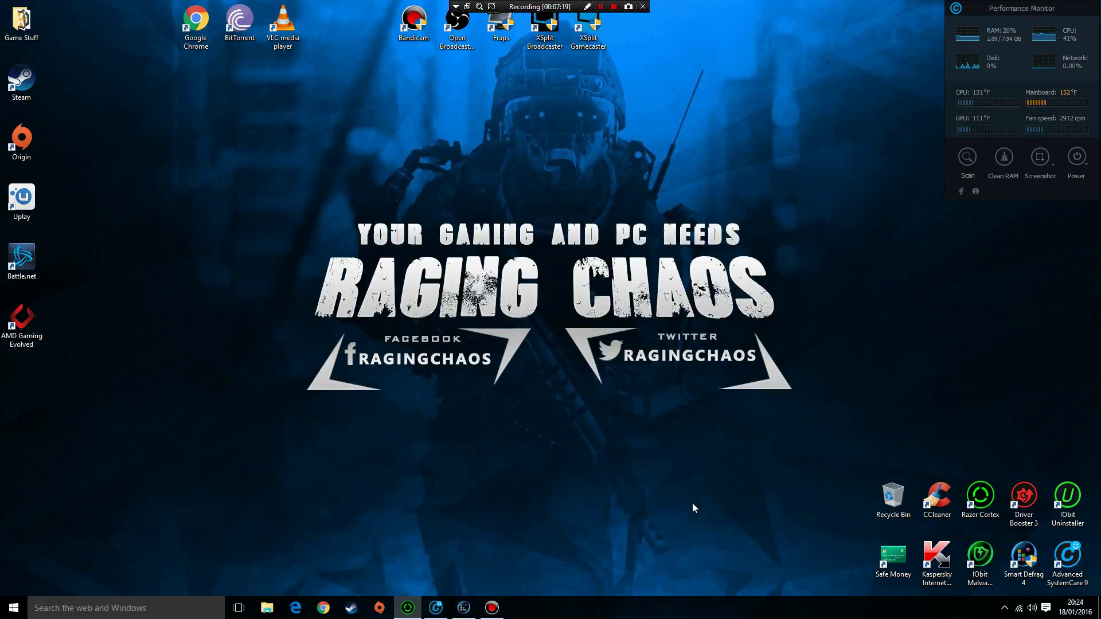
# Switch to Smart Defrag, look through the Game Defrag and Boot Time Defrag pages, and return to Disk Defrag.
pyautogui.click(462, 609)
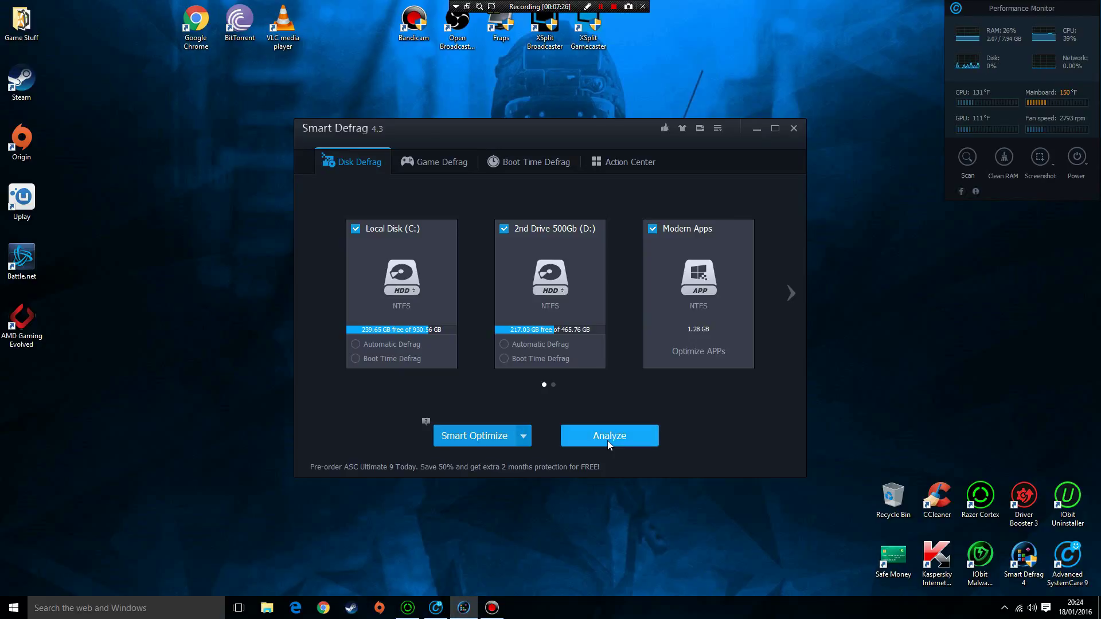
pyautogui.click(454, 166)
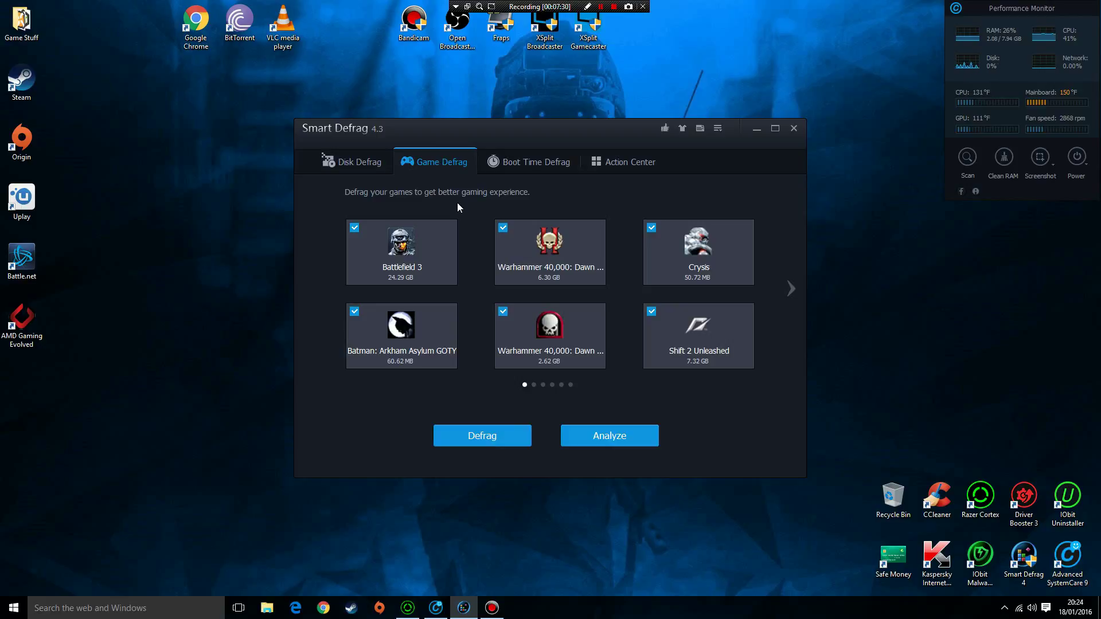
pyautogui.click(537, 162)
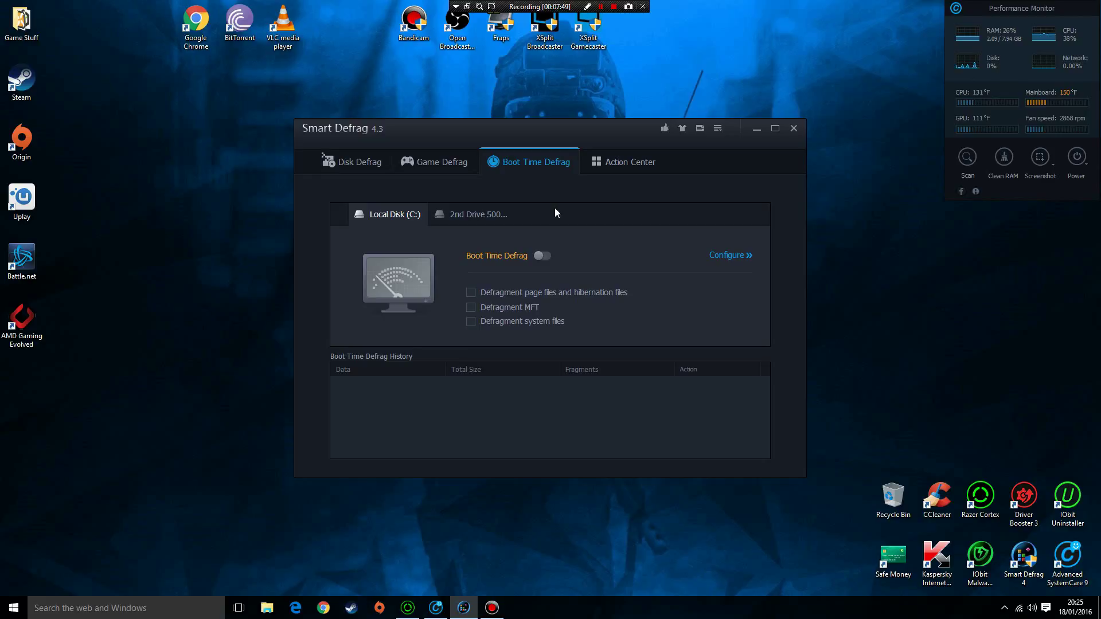
pyautogui.click(367, 164)
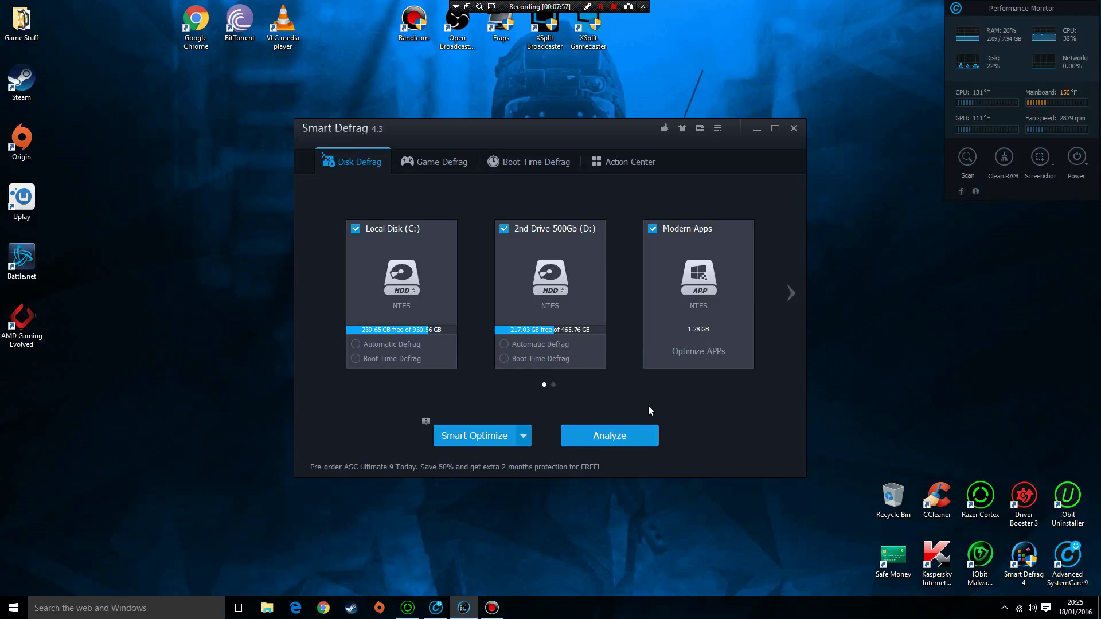
# Review the Smart Optimize defragmentation modes for the selected drives without starting any of them.
pyautogui.click(522, 432)
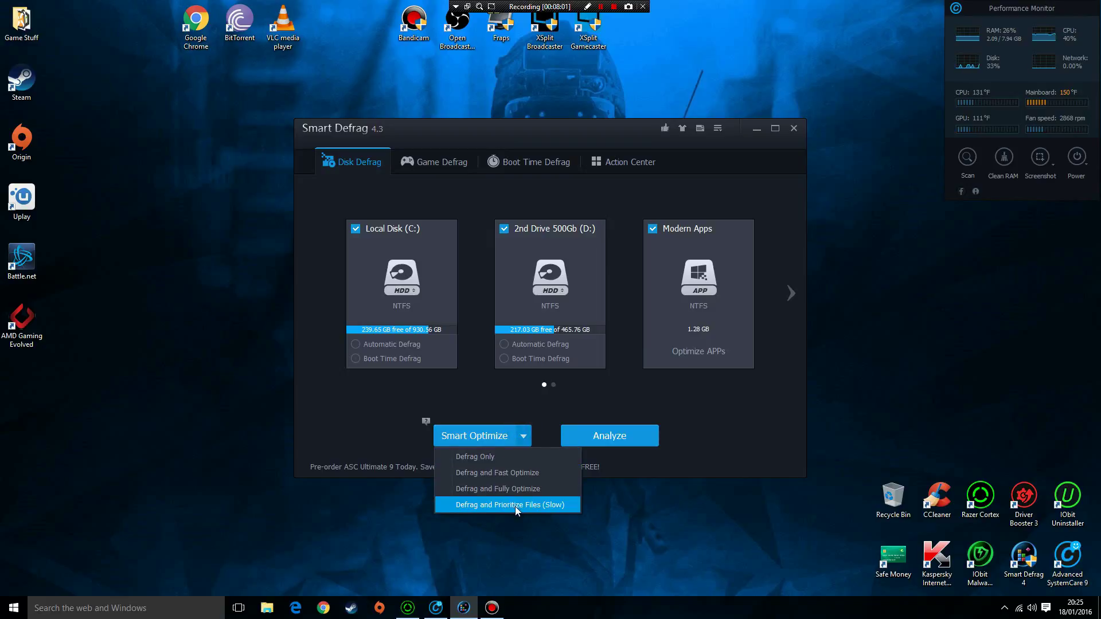
pyautogui.click(740, 430)
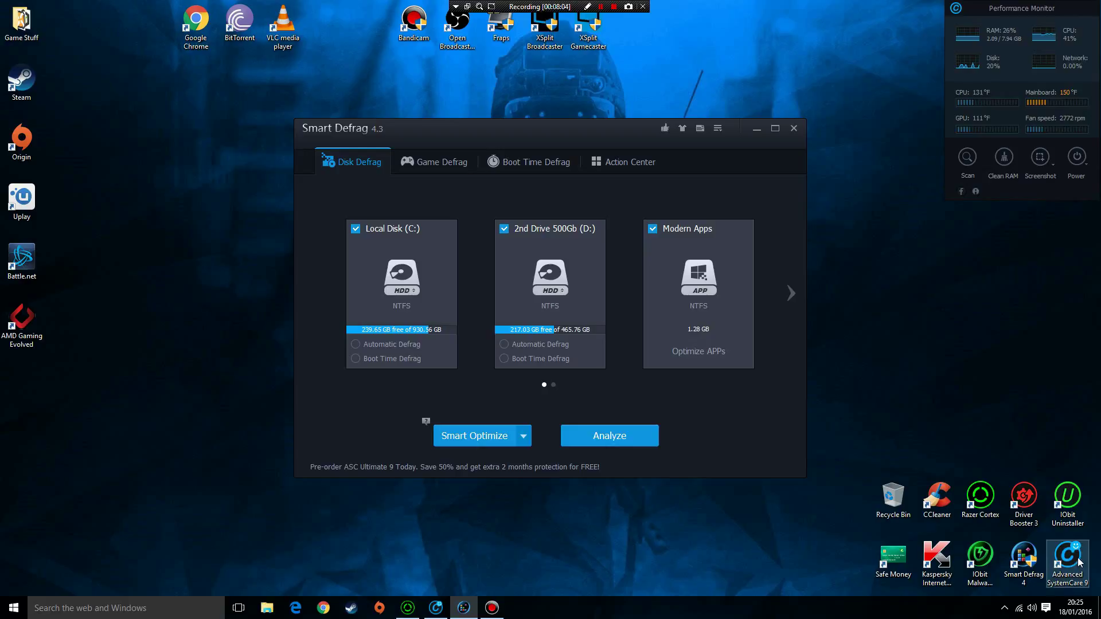
pyautogui.click(1097, 551)
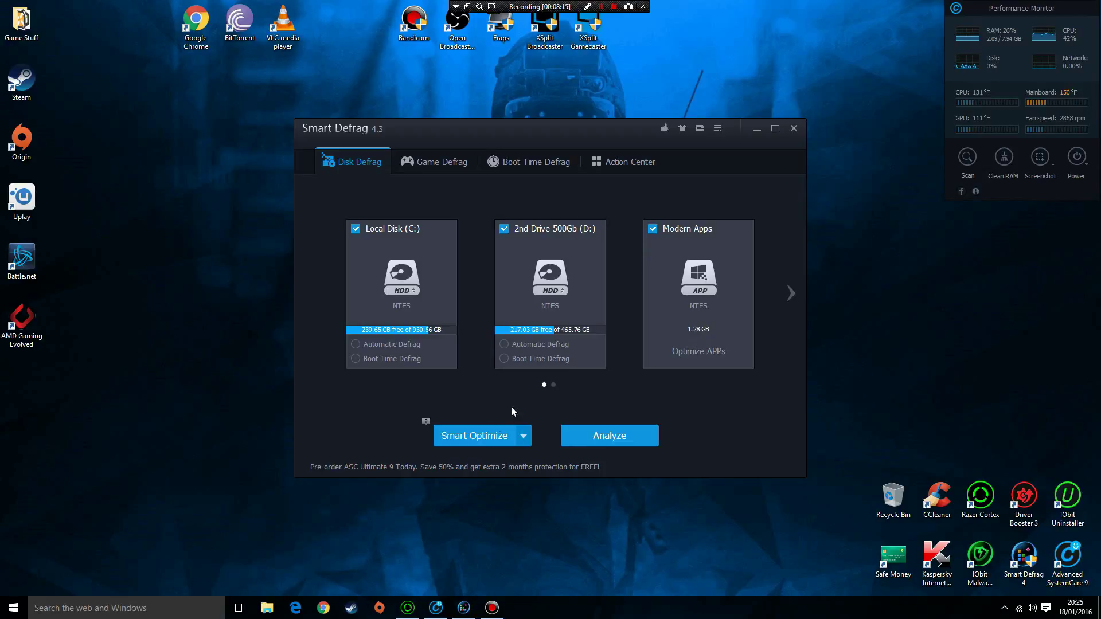
pyautogui.click(520, 443)
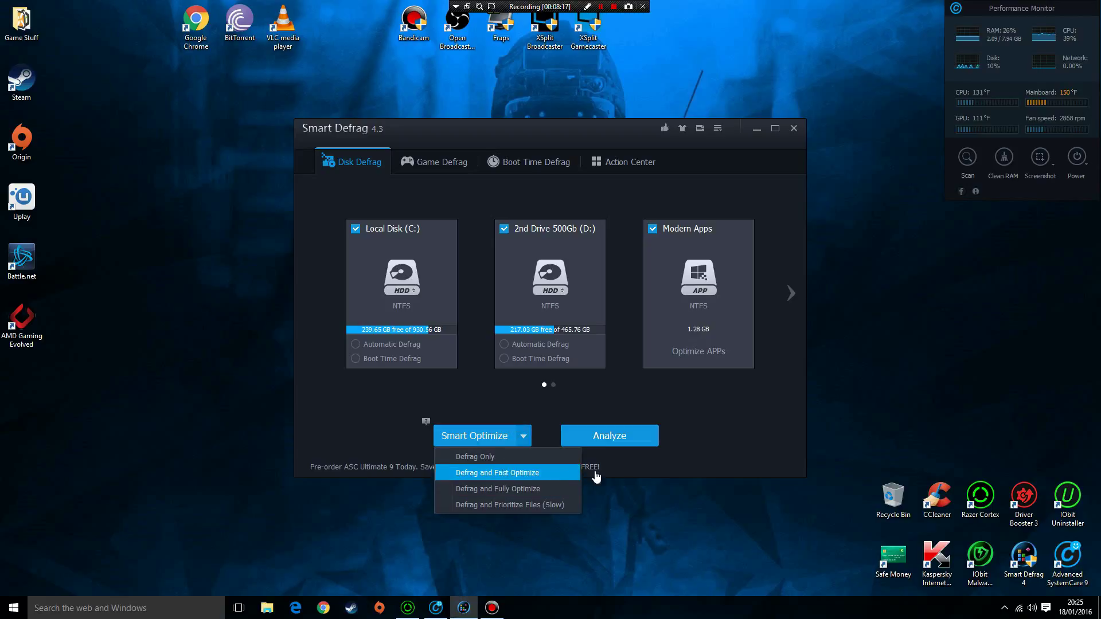
pyautogui.click(707, 435)
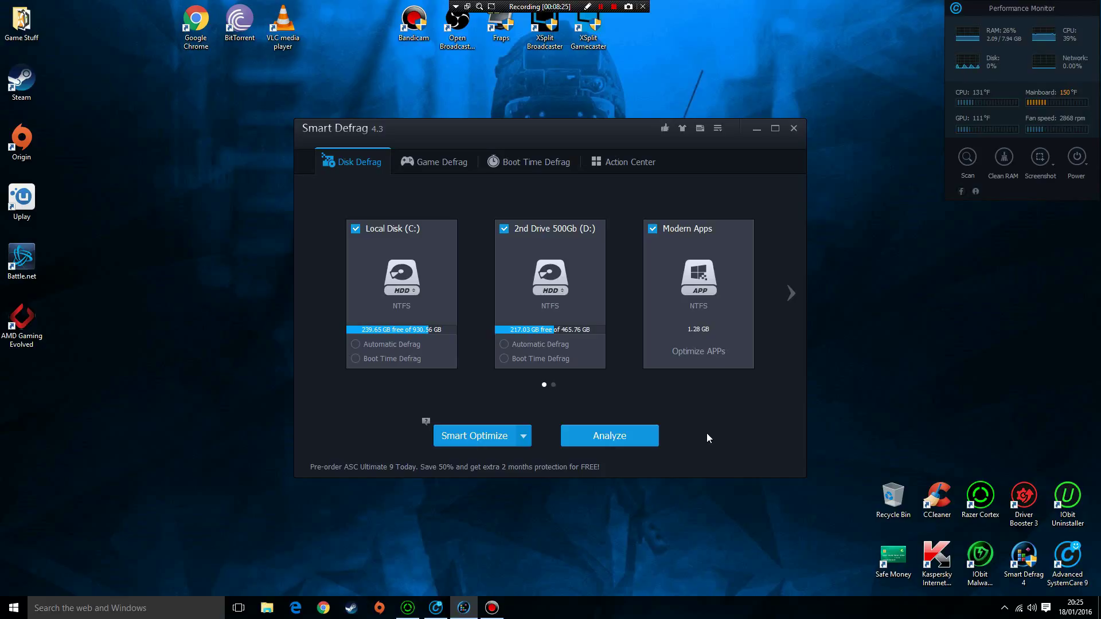
# Close Smart Defrag and exit its background process from the hidden notification icons.
pyautogui.click(795, 129)
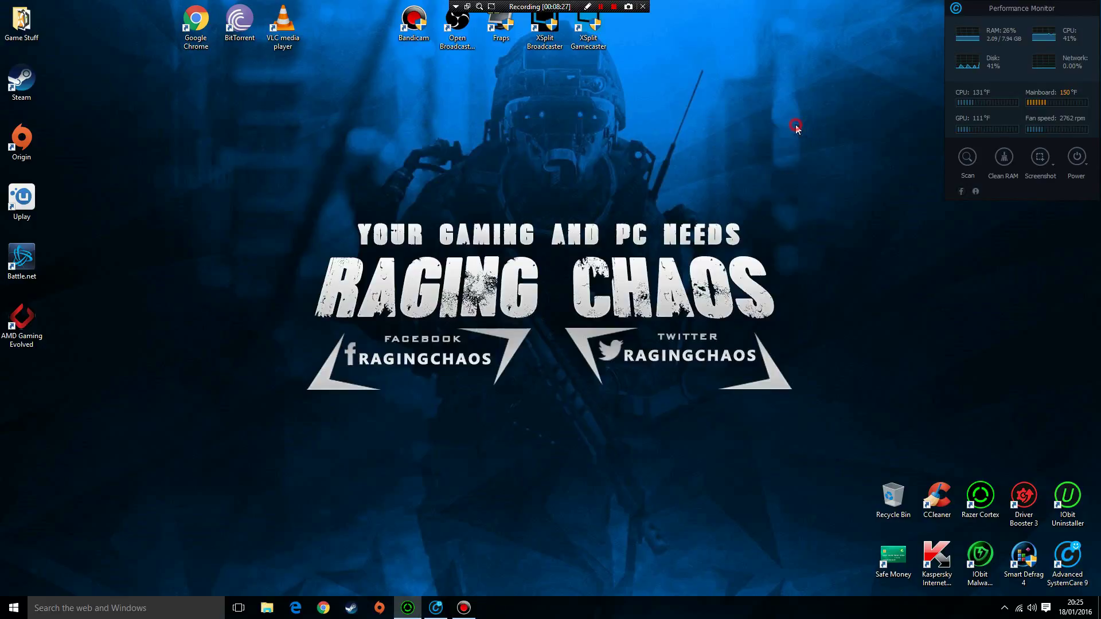
pyautogui.click(1004, 603)
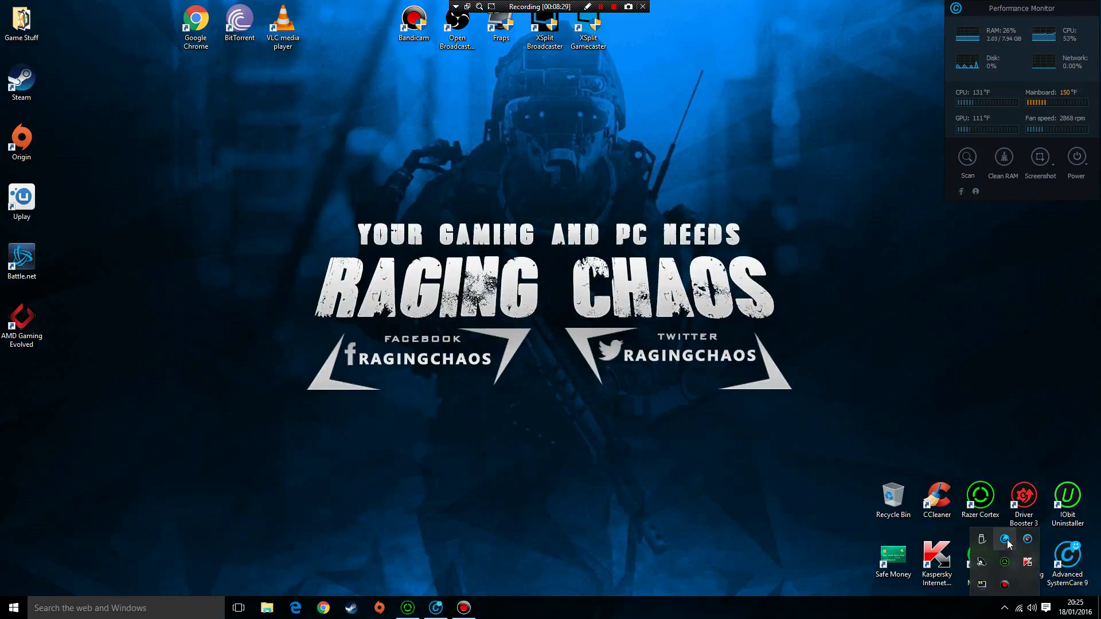
pyautogui.rightClick(1025, 546)
pyautogui.click(993, 582)
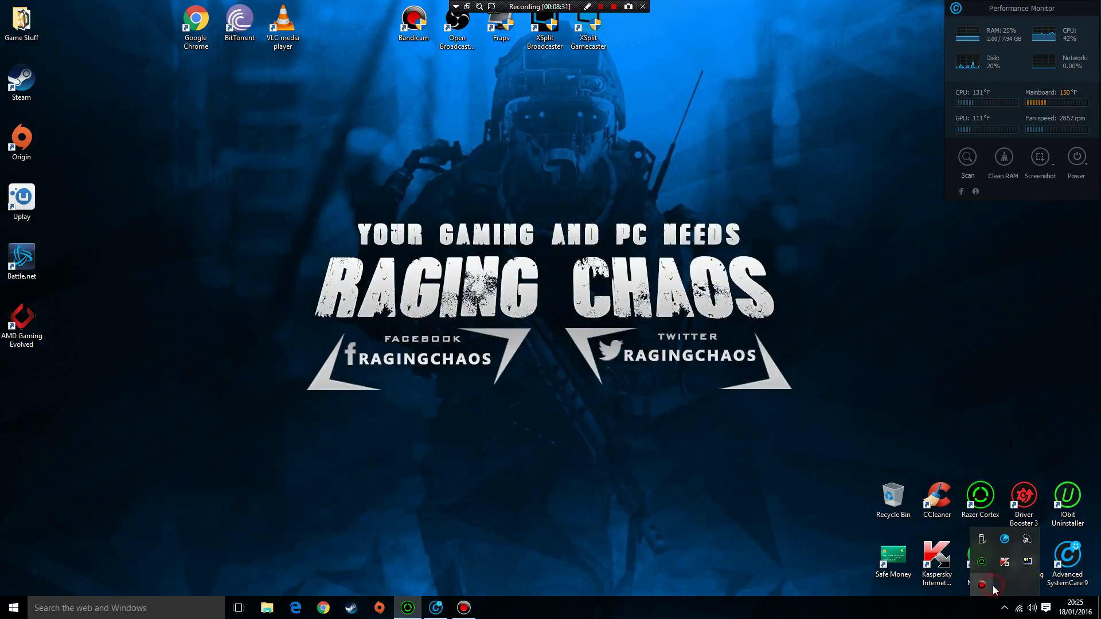
pyautogui.click(738, 508)
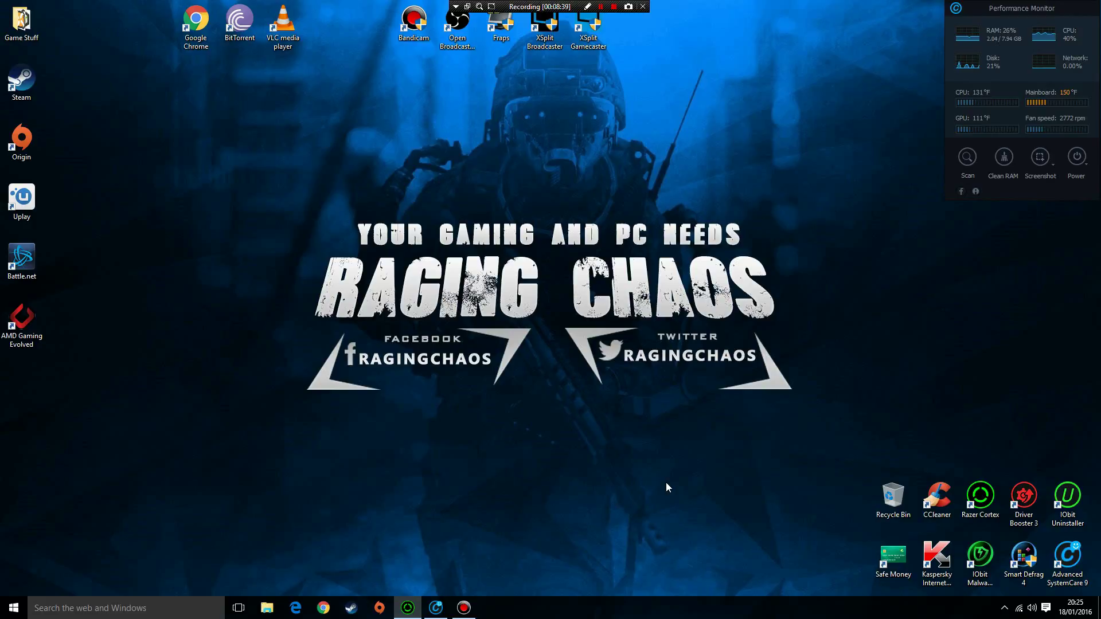
# Switch to Razer Cortex, view the account's profile settings, and return to the game library.
pyautogui.click(410, 607)
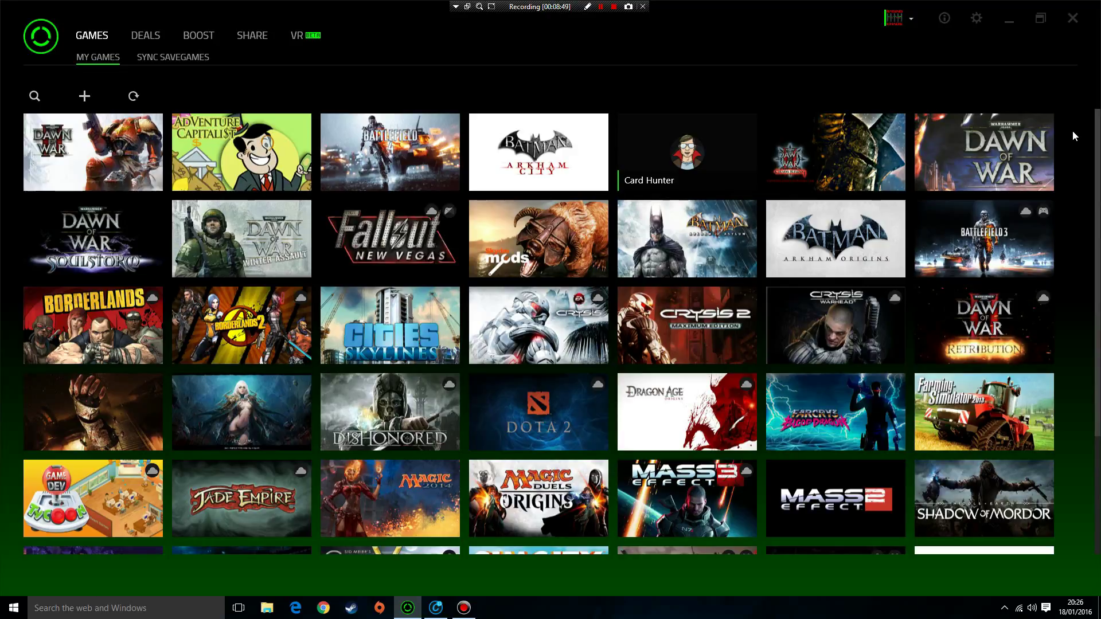
pyautogui.click(900, 19)
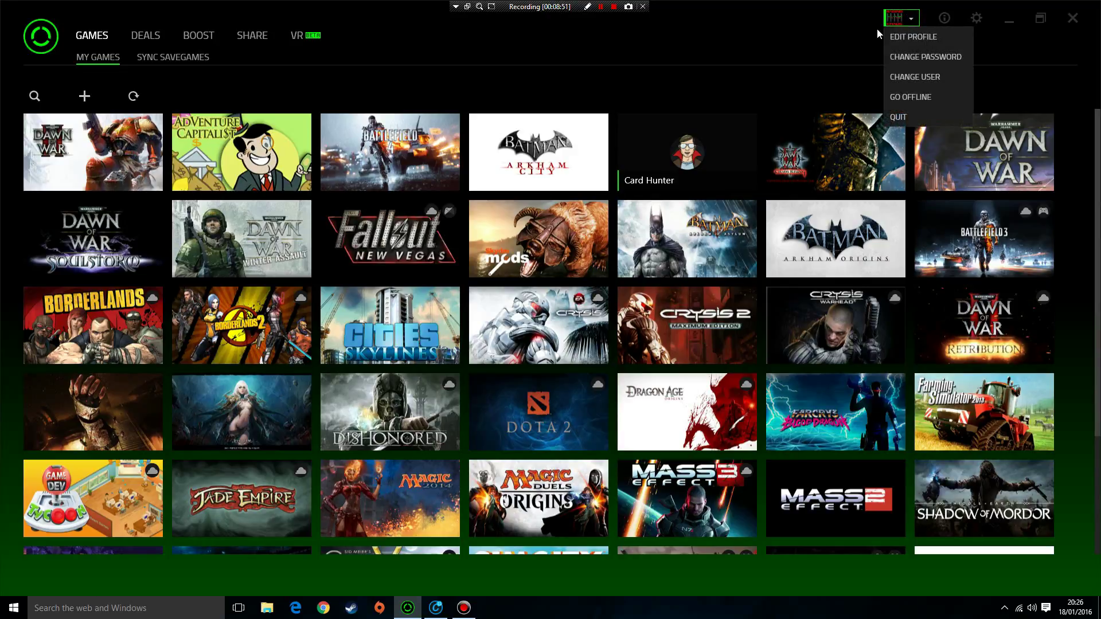
pyautogui.click(896, 38)
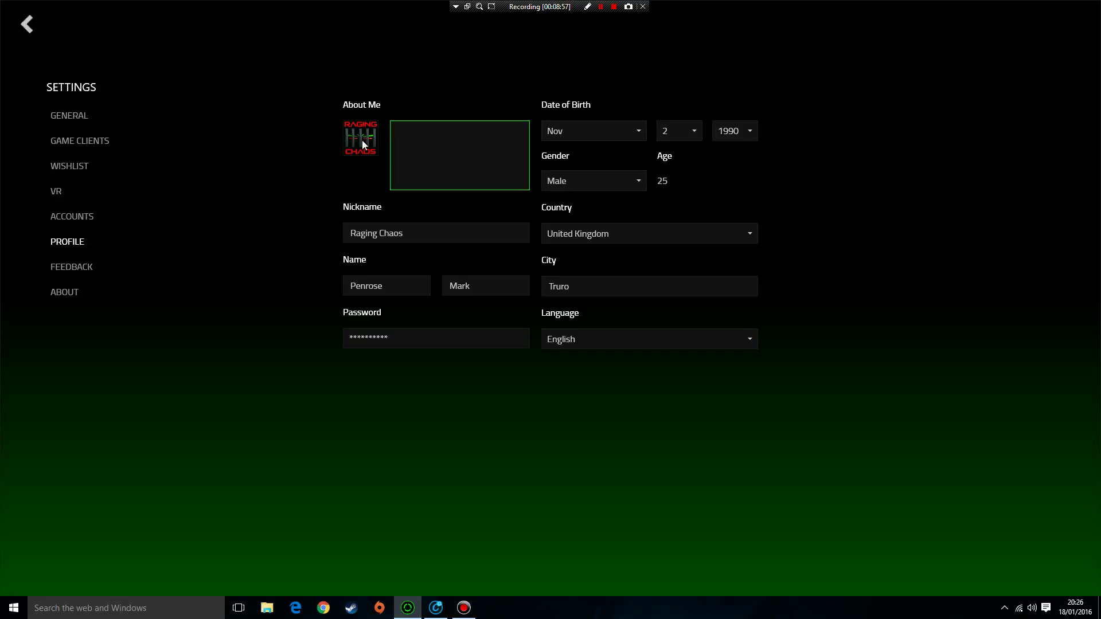
pyautogui.click(27, 25)
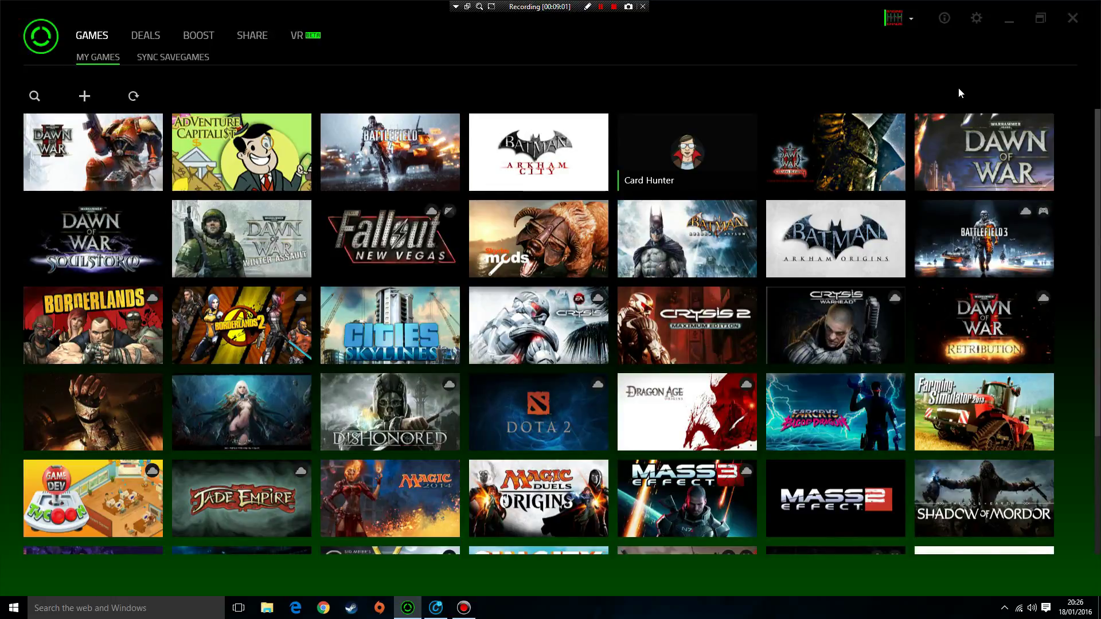
# Browse the game library and examine the savegame sync list with its cloud service options.
pyautogui.scroll(-3, 1079, 163)
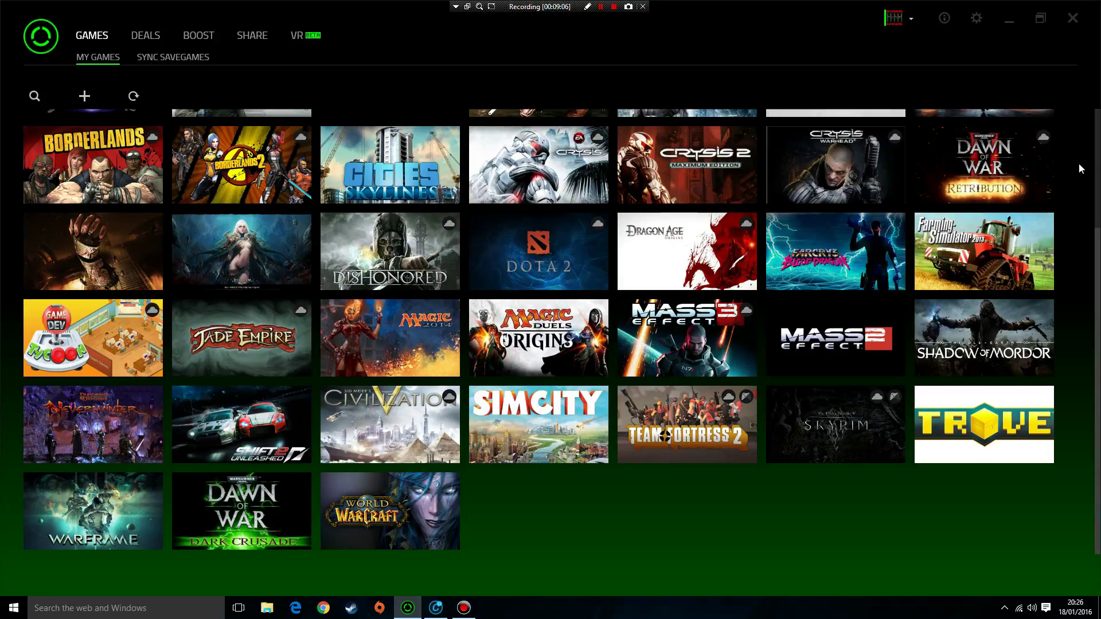
pyautogui.scroll(3, 1079, 170)
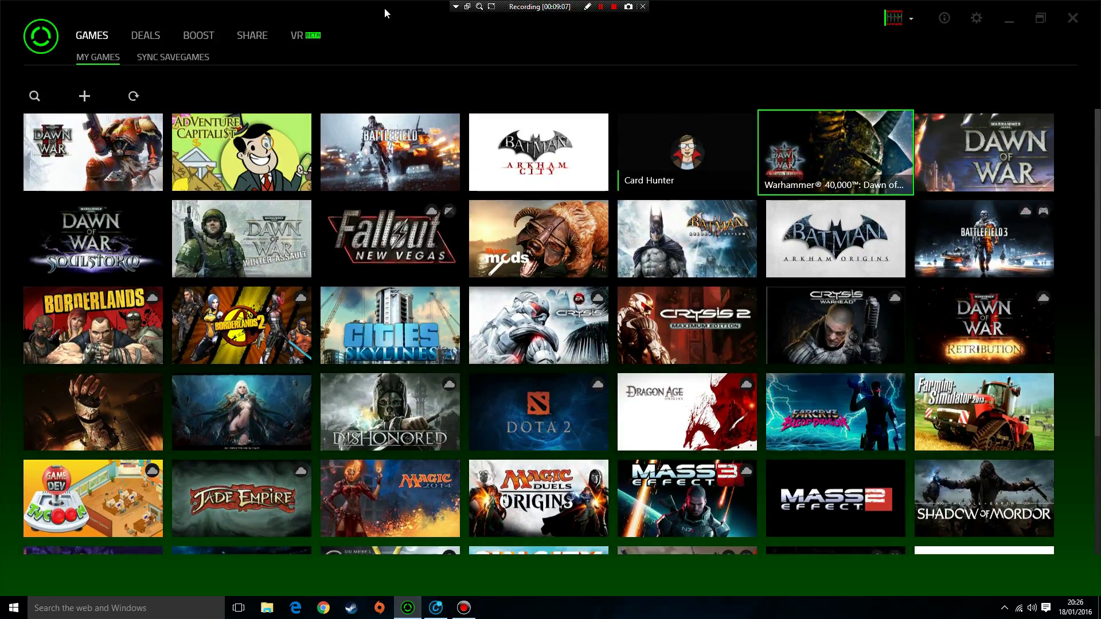
pyautogui.click(178, 60)
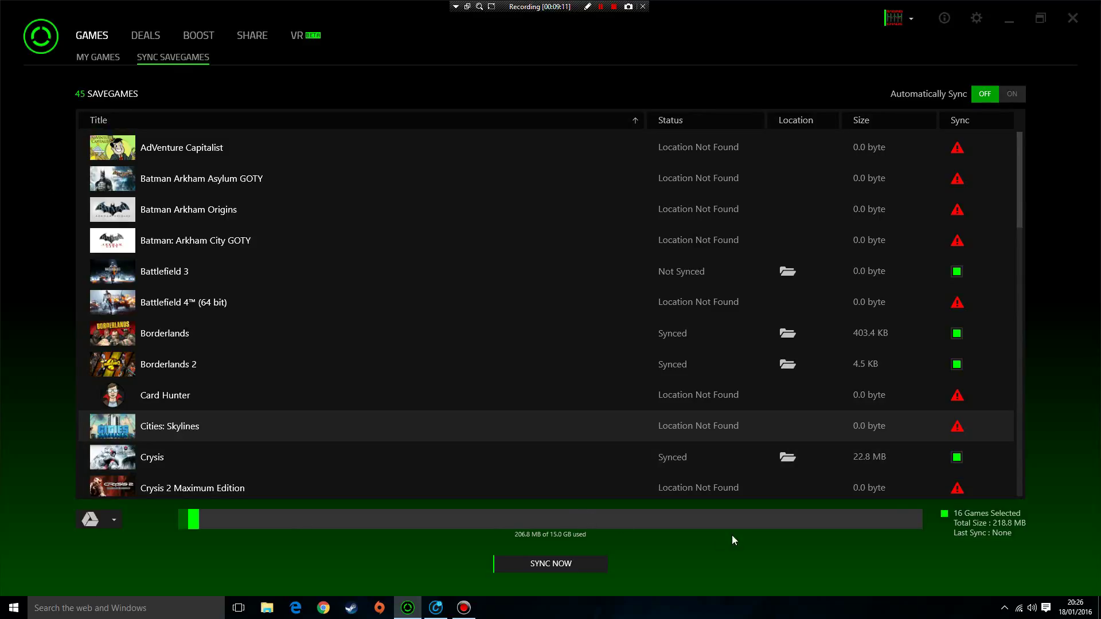
pyautogui.click(108, 520)
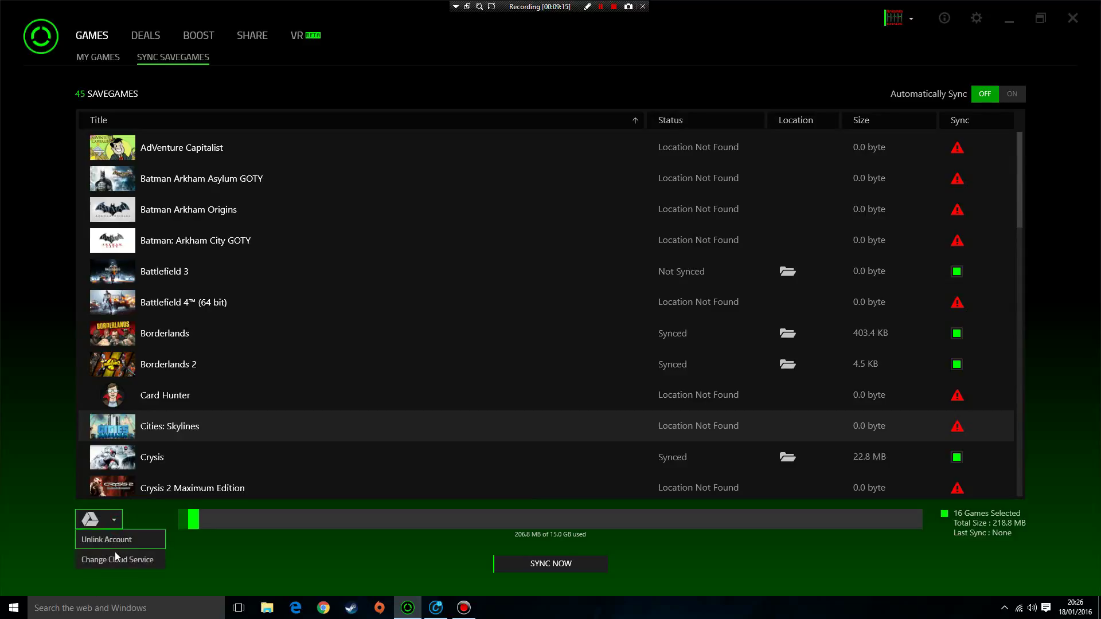
pyautogui.click(38, 504)
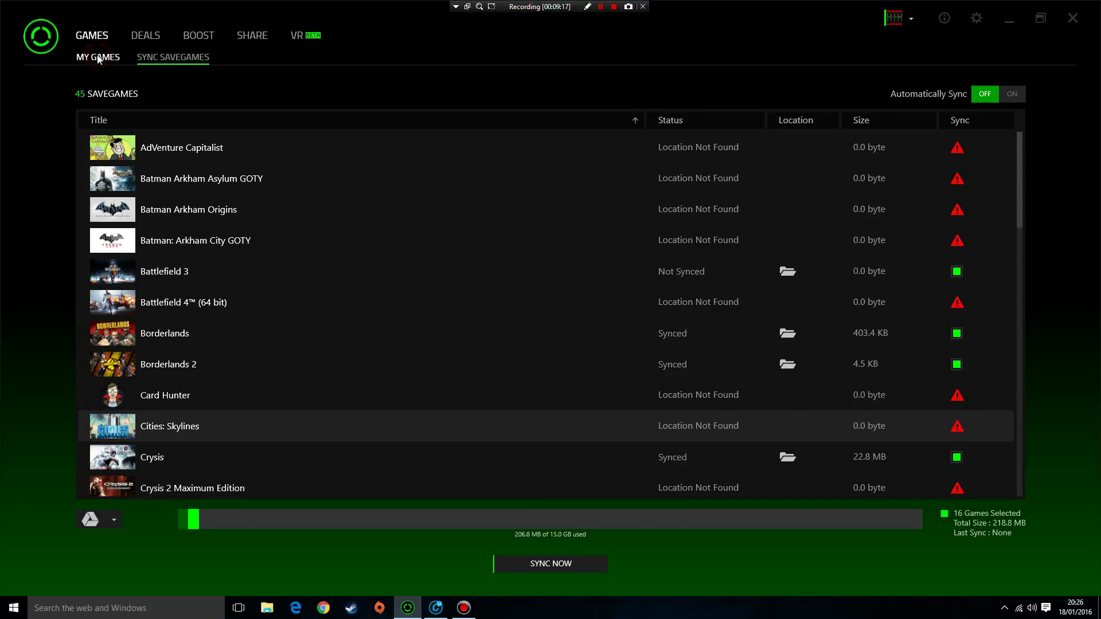
pyautogui.click(97, 57)
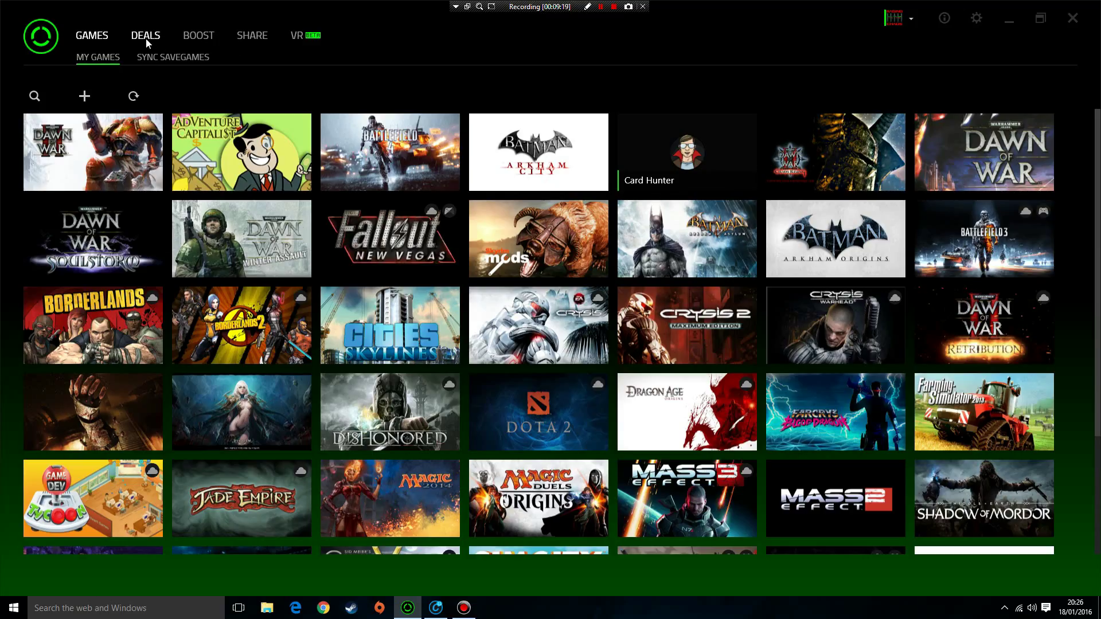
# Examine the Boost settings for Processes, Services, Non-Windows Services, and Others.
pyautogui.click(187, 37)
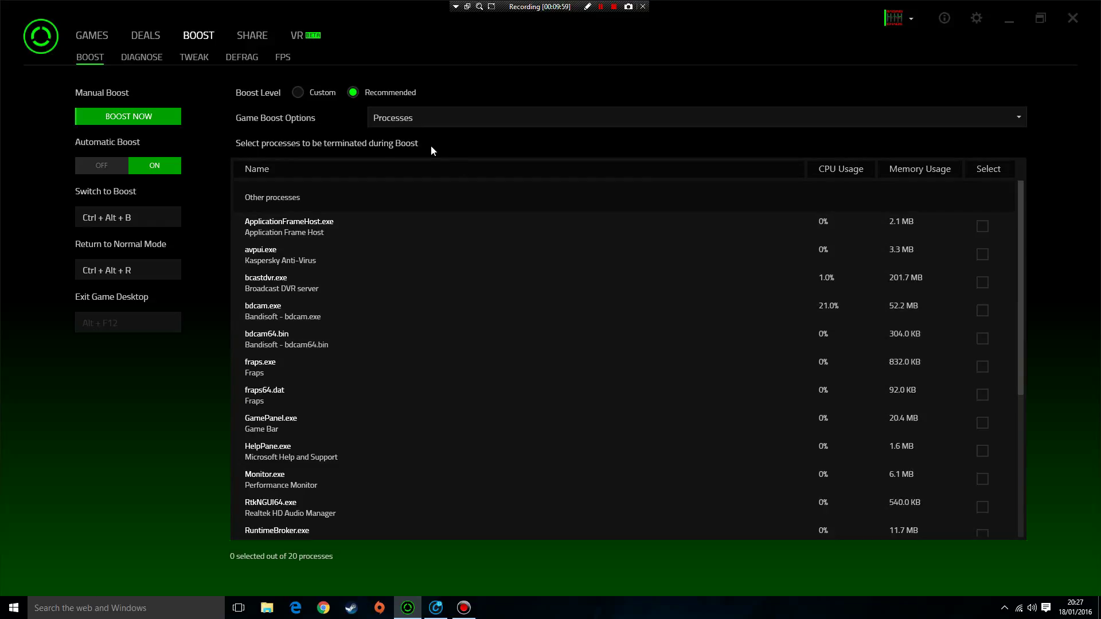
pyautogui.click(432, 119)
pyautogui.click(431, 160)
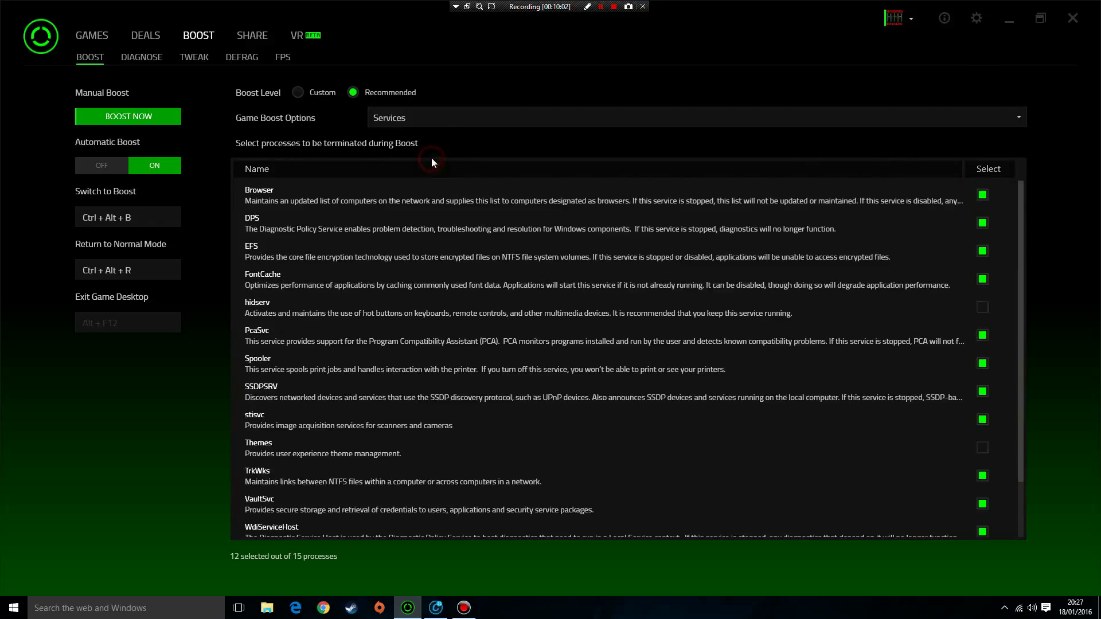
pyautogui.click(439, 119)
pyautogui.click(438, 180)
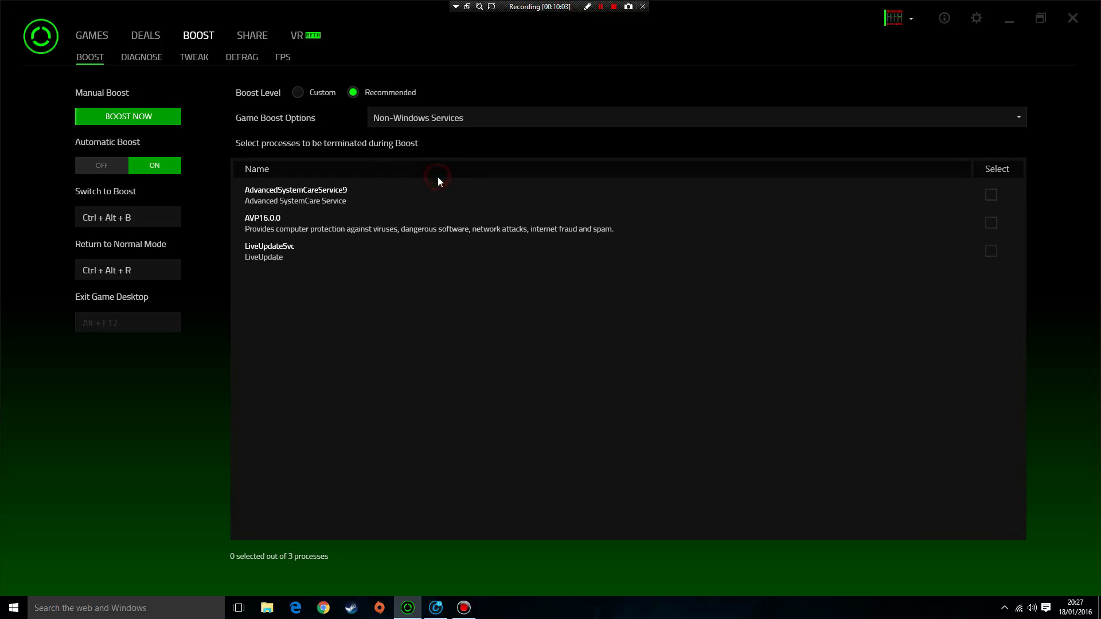
pyautogui.click(442, 120)
pyautogui.click(431, 199)
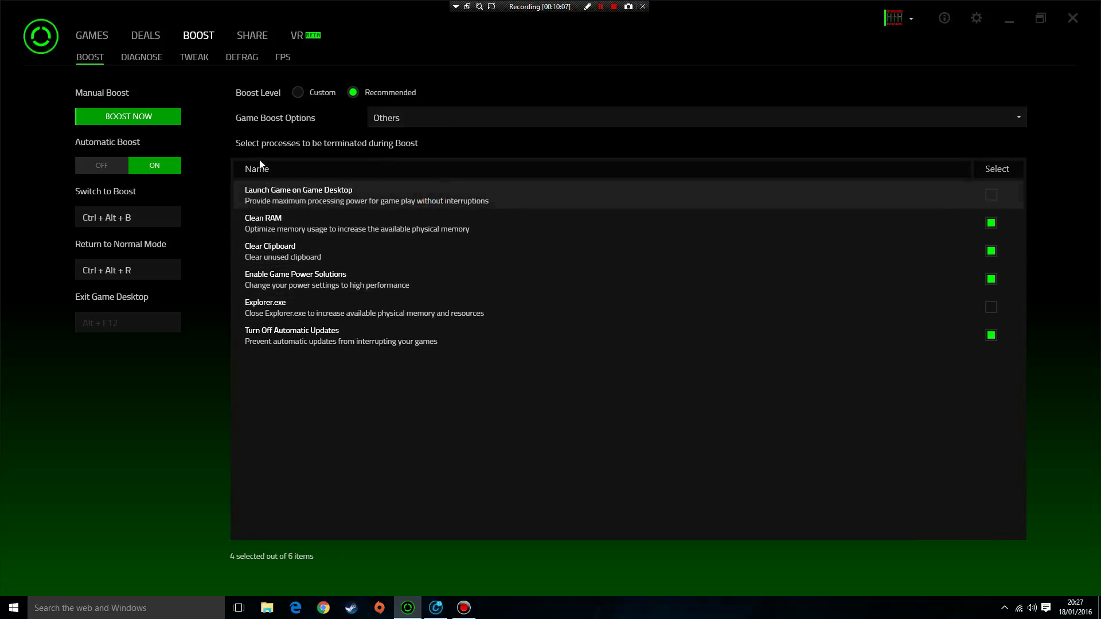
# Look through the Diagnose, Tweak, and Defrag pages of the Boost section.
pyautogui.click(156, 64)
pyautogui.click(192, 62)
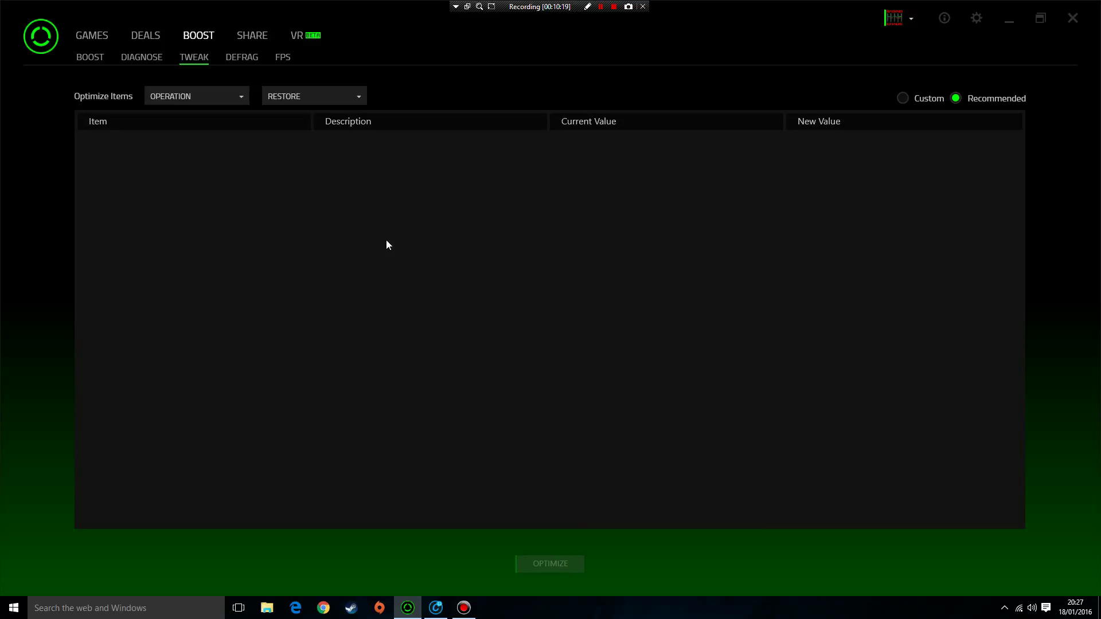
pyautogui.click(256, 59)
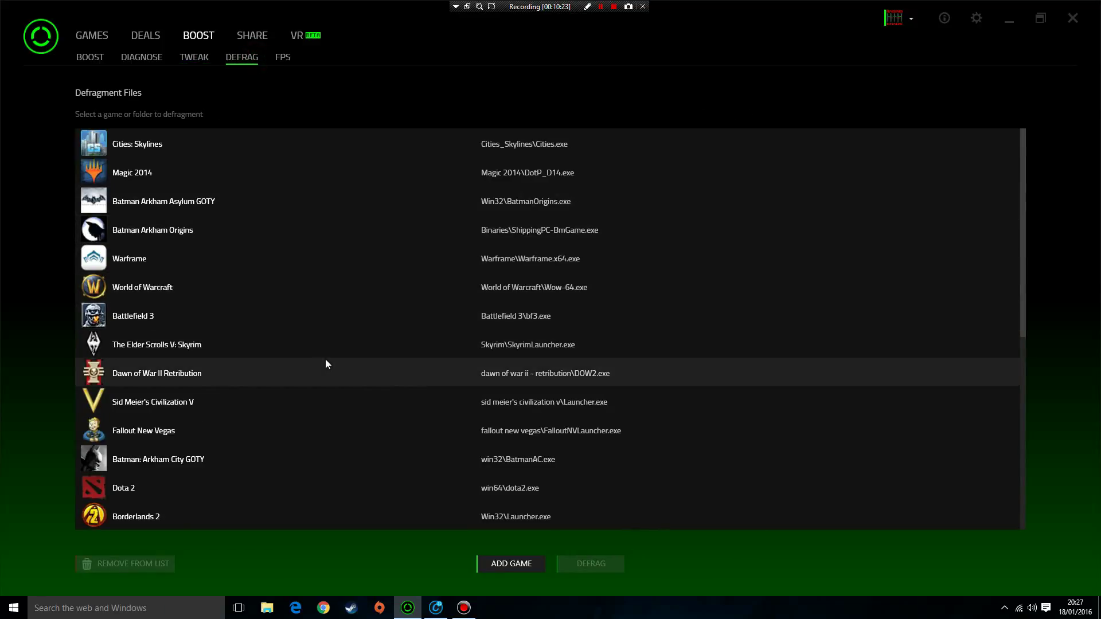
# Try out the FPS display by enabling it in the Boost section, and turn it off again.
pyautogui.click(278, 59)
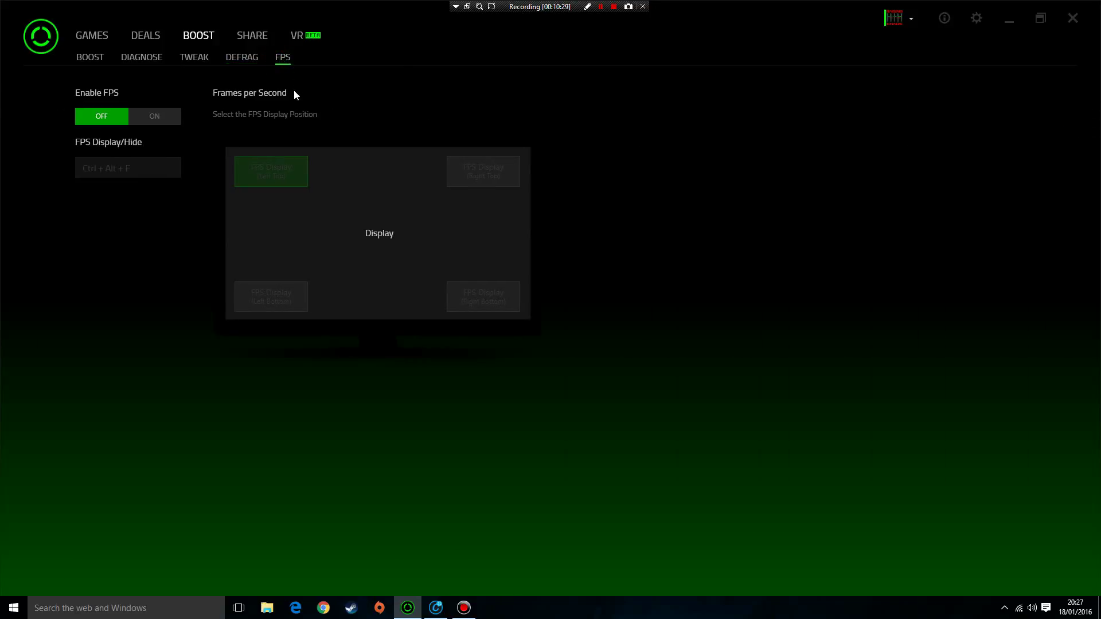
pyautogui.click(153, 116)
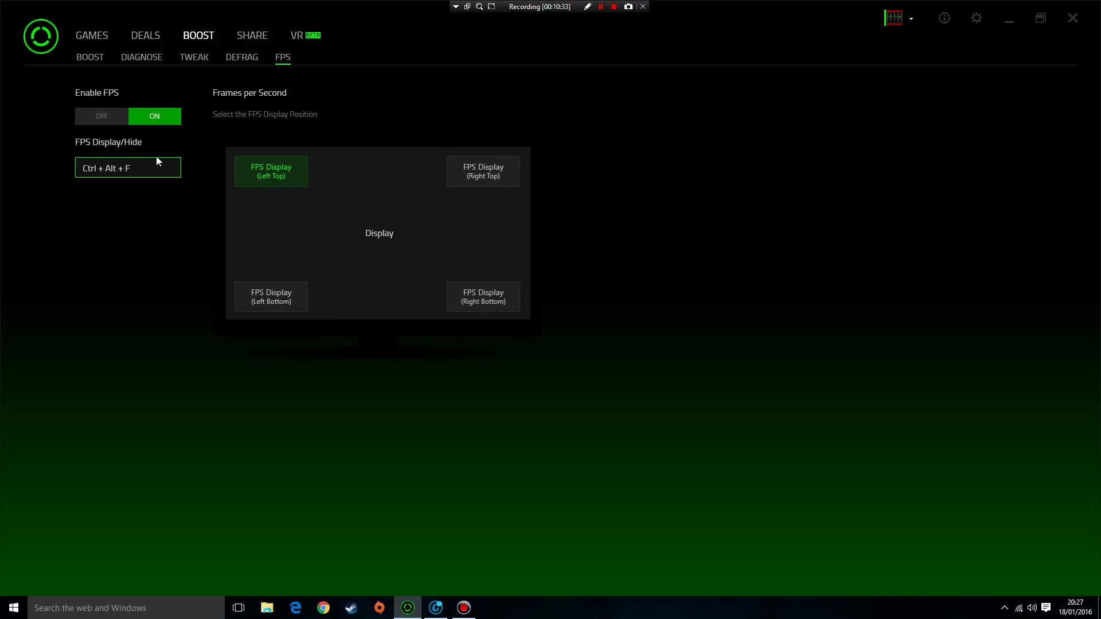
pyautogui.click(101, 115)
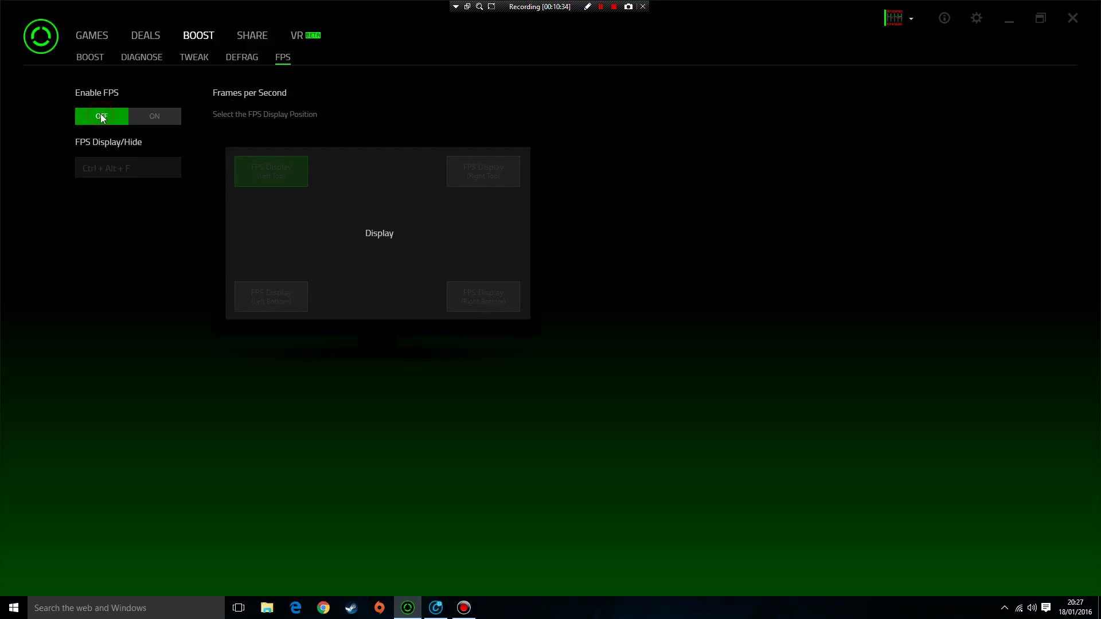
# Close the Razer Cortex window and fully exit the program so it no longer runs in the background.
pyautogui.click(91, 56)
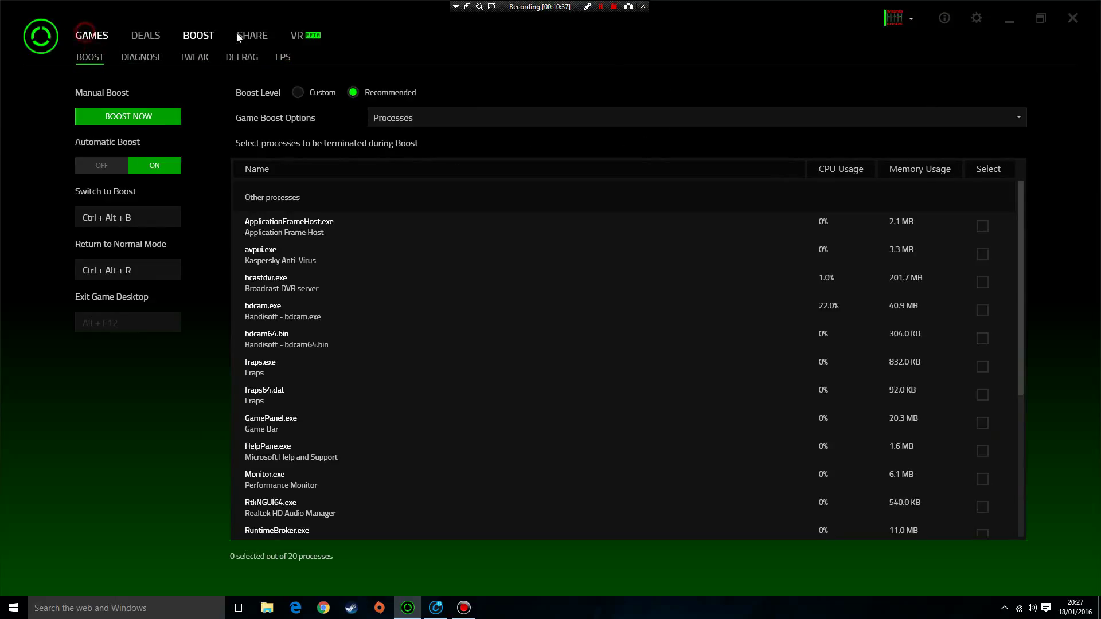
pyautogui.click(81, 35)
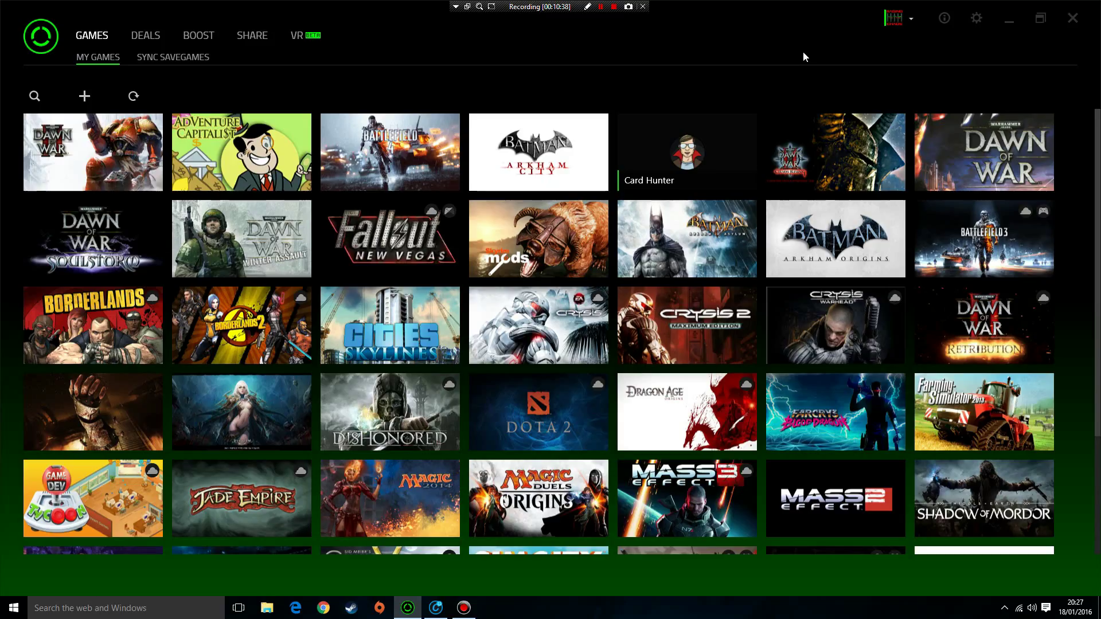
pyautogui.click(1072, 18)
pyautogui.click(1005, 608)
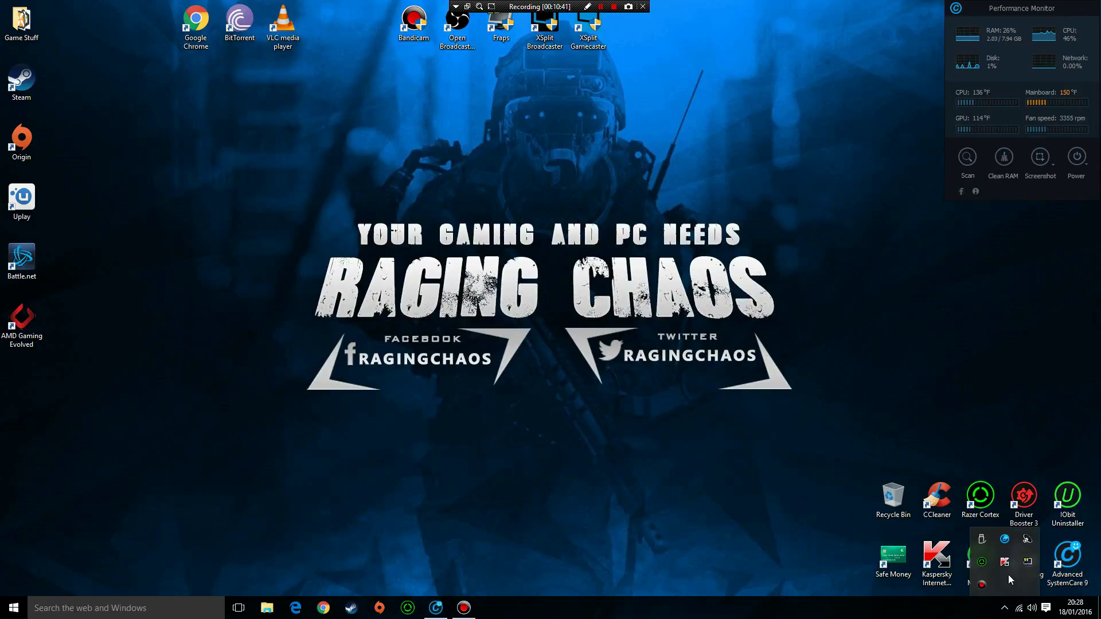
pyautogui.rightClick(987, 567)
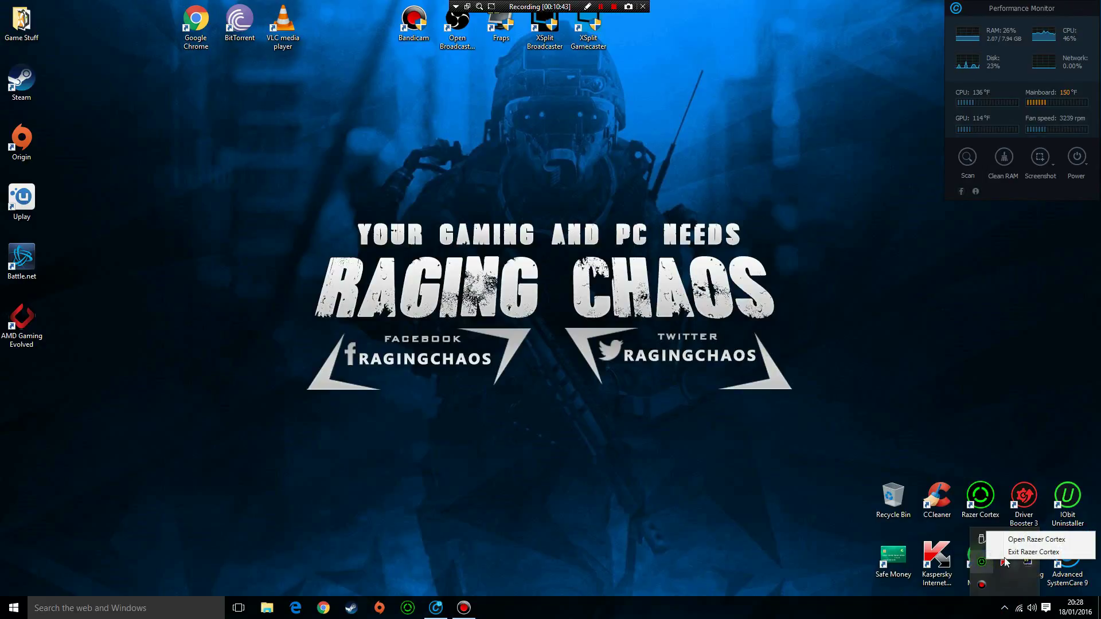
pyautogui.click(1021, 556)
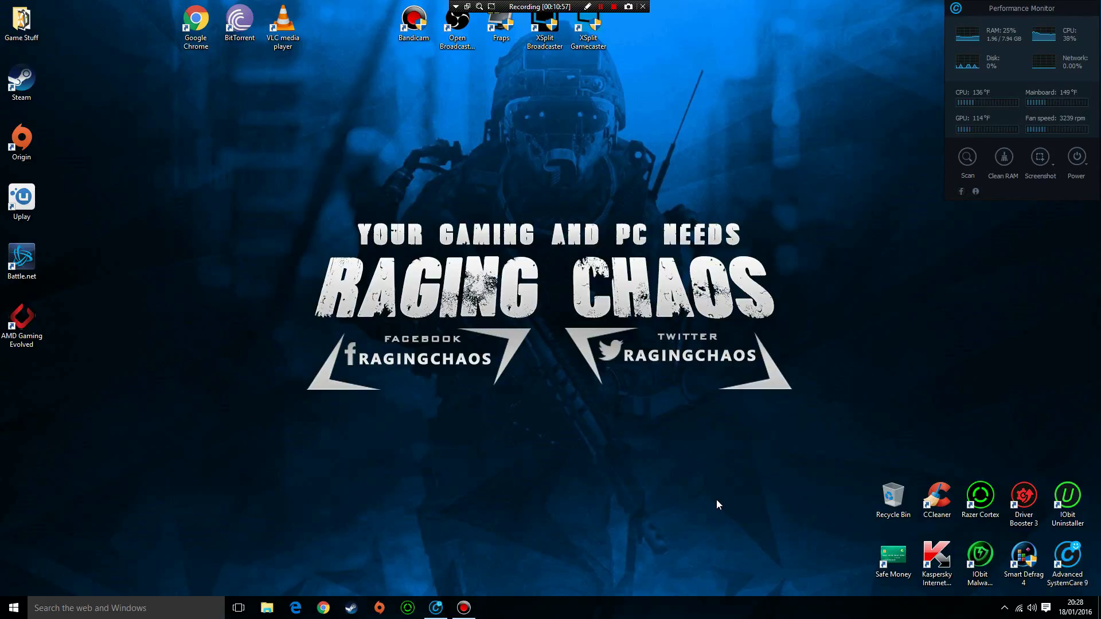
# Open CCleaner, decline its update, look over the Cleaner and Registry sections, and close it.
pyautogui.doubleClick(945, 506)
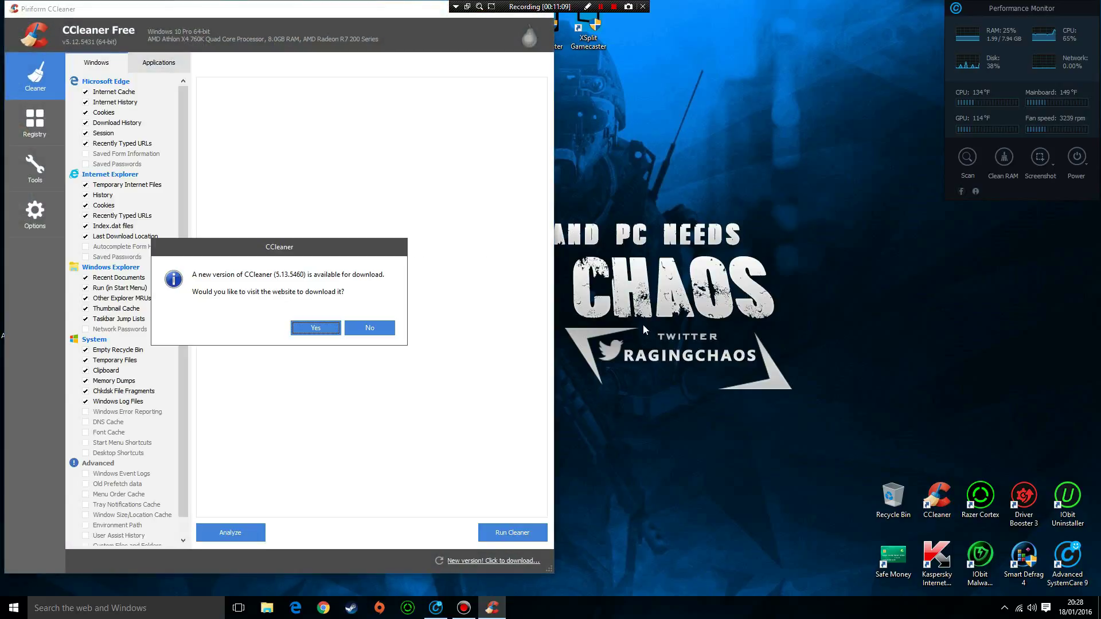
pyautogui.click(367, 328)
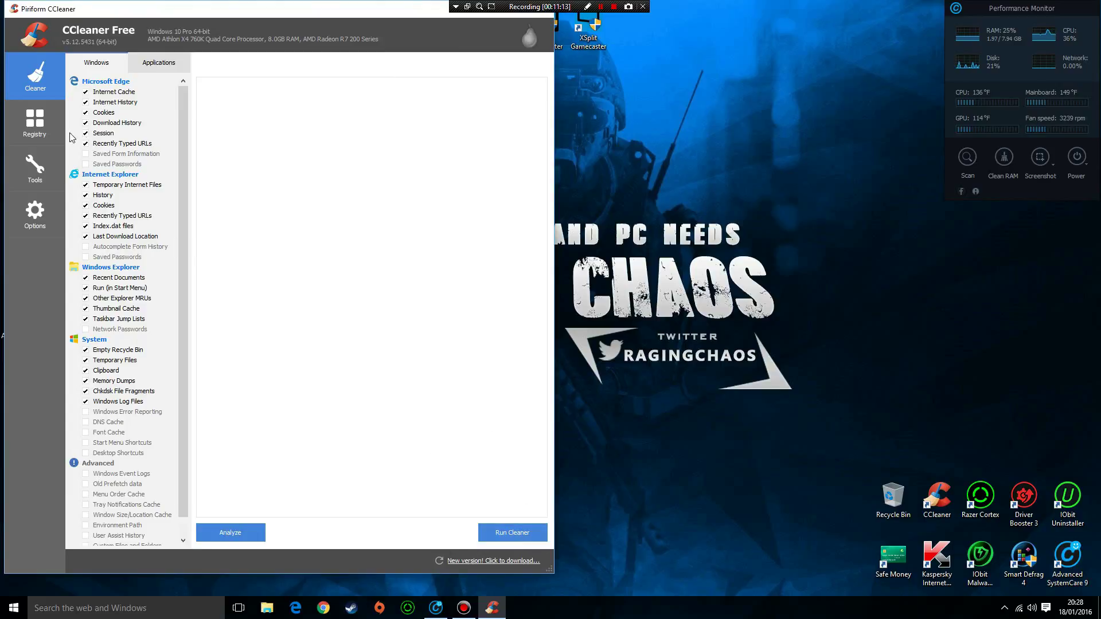
pyautogui.click(35, 122)
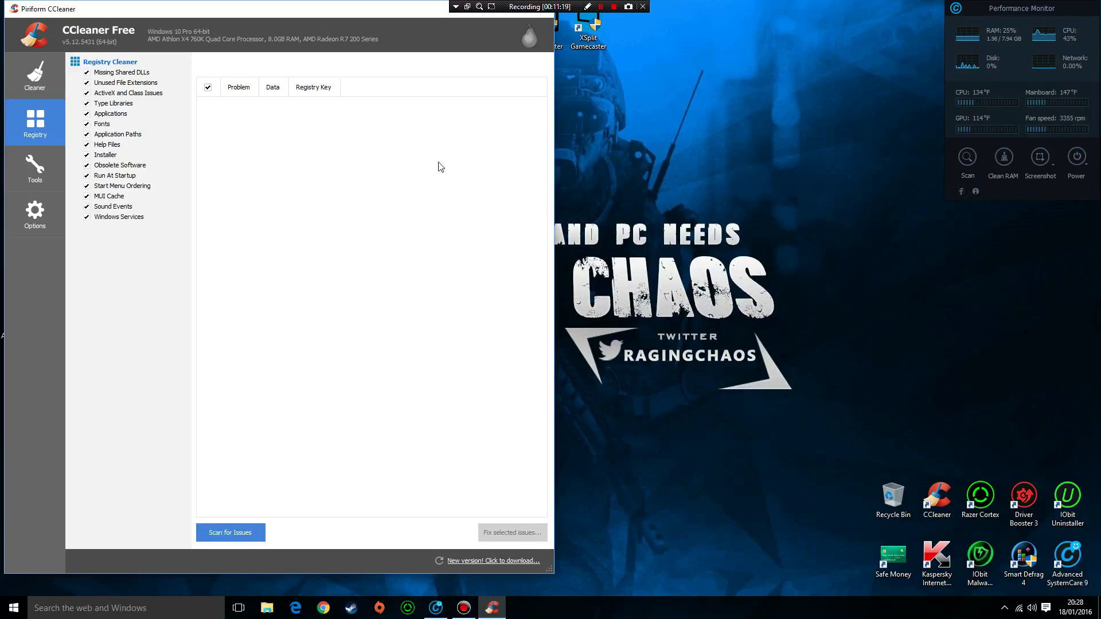
pyautogui.click(536, 16)
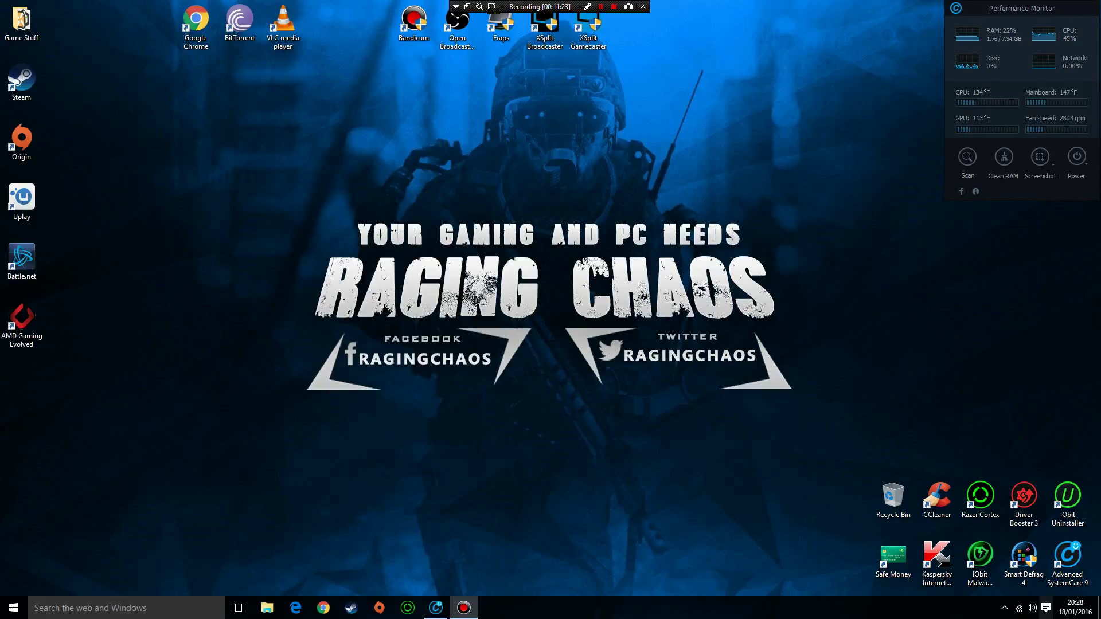
# Bring up the running Fraps program, look at its FPS settings, and exit it completely.
pyautogui.click(1003, 613)
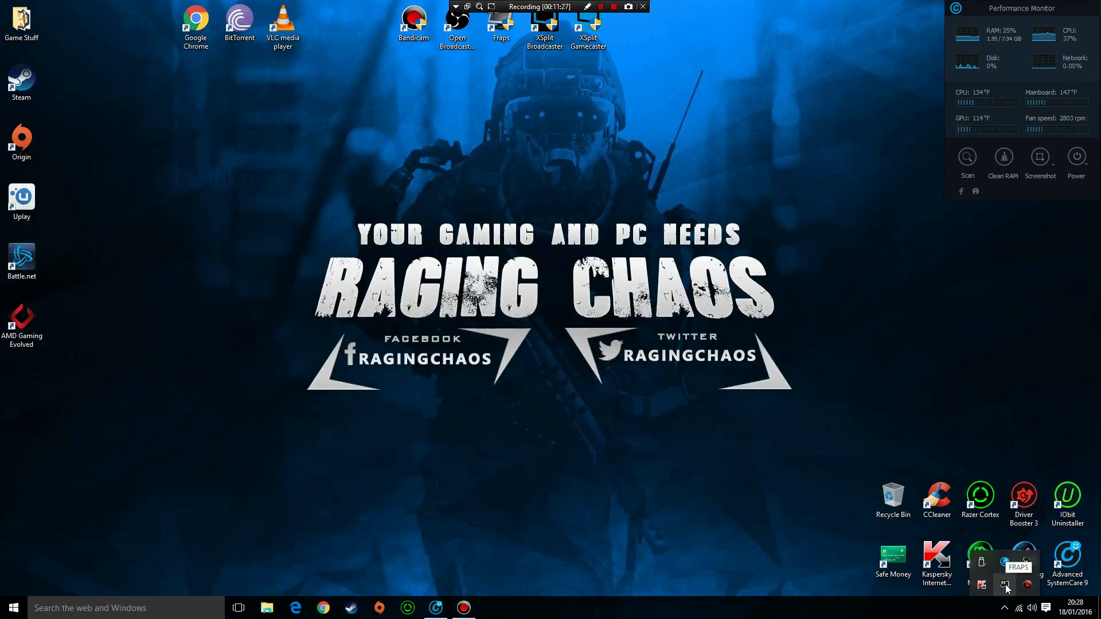
pyautogui.click(1005, 585)
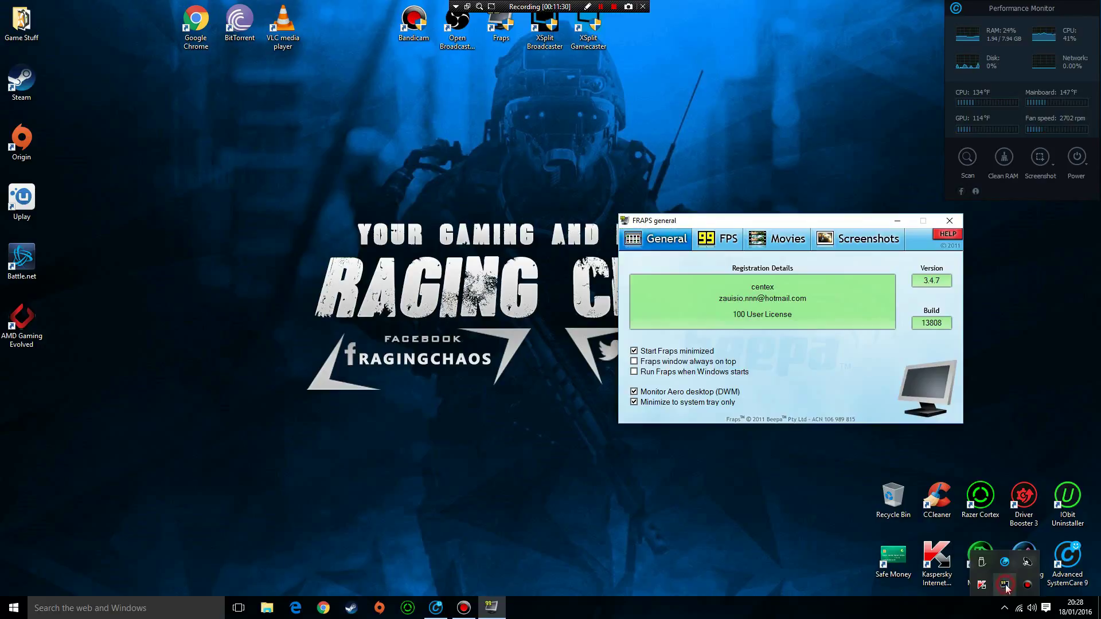
pyautogui.click(727, 243)
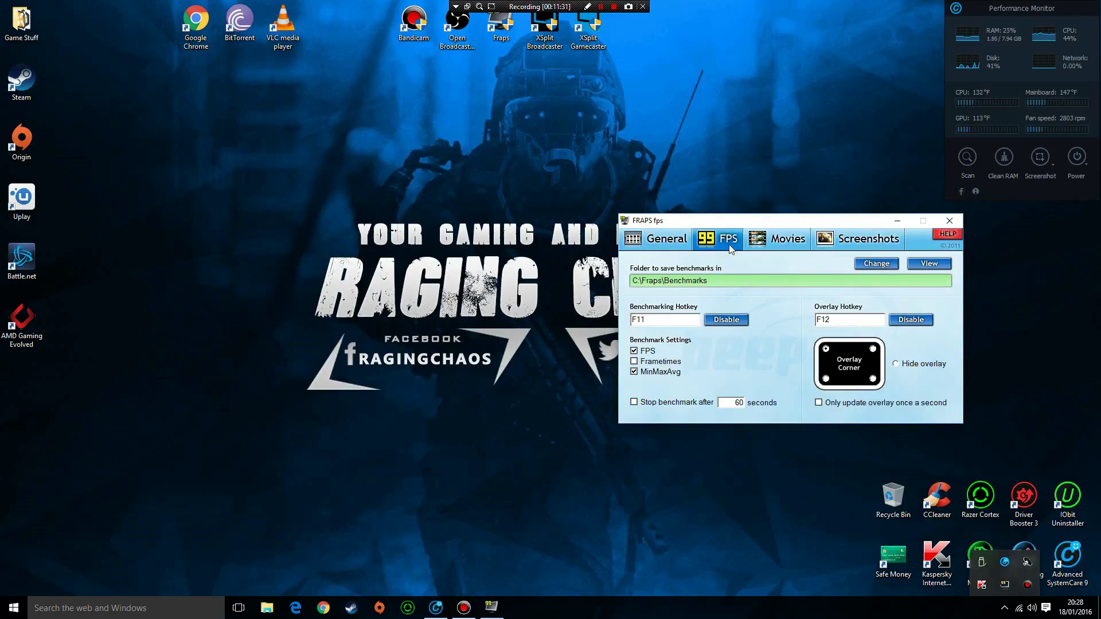
pyautogui.click(950, 220)
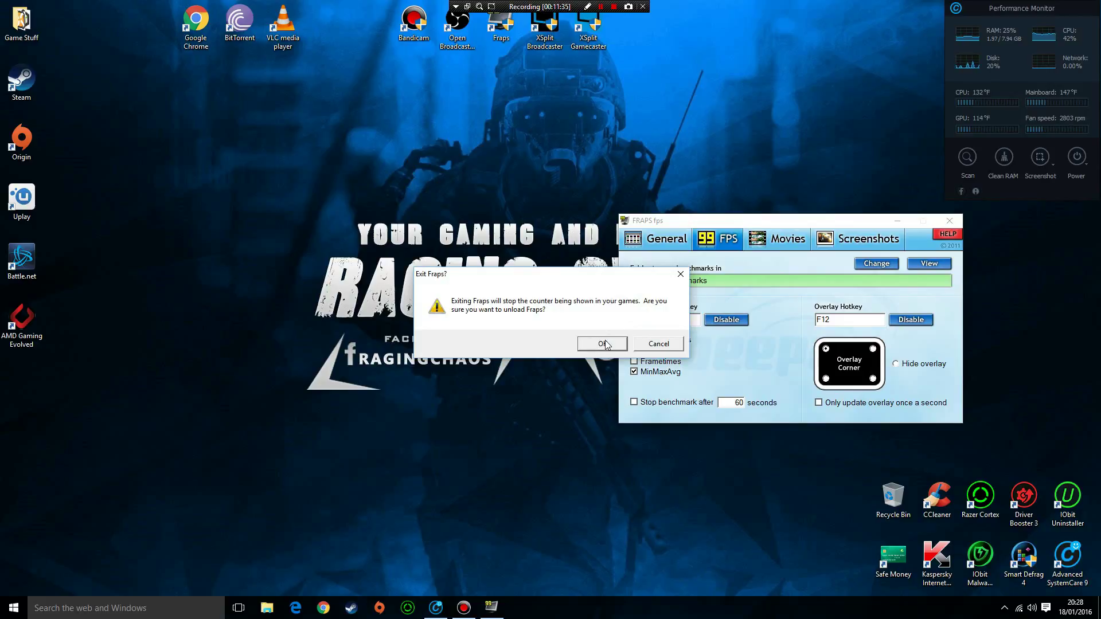
pyautogui.click(606, 344)
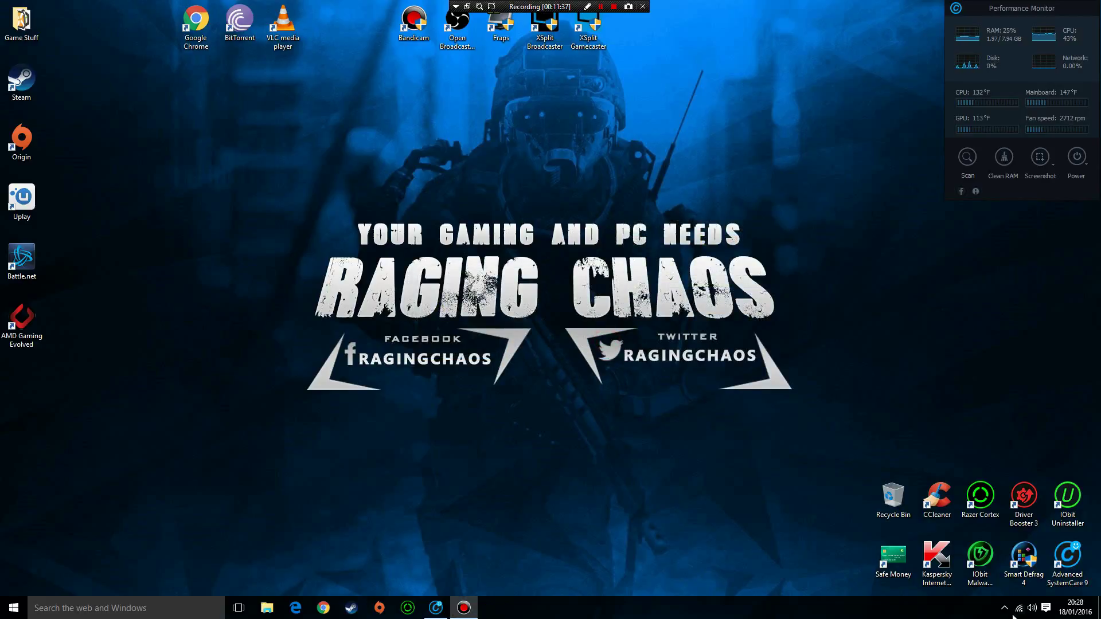
pyautogui.click(1005, 608)
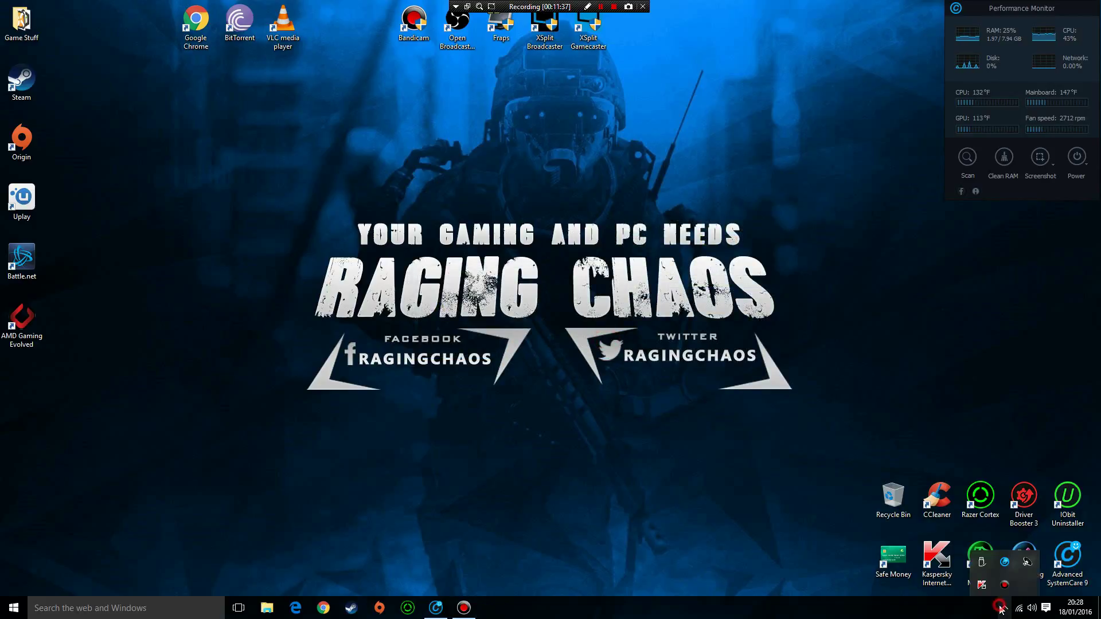
pyautogui.click(726, 536)
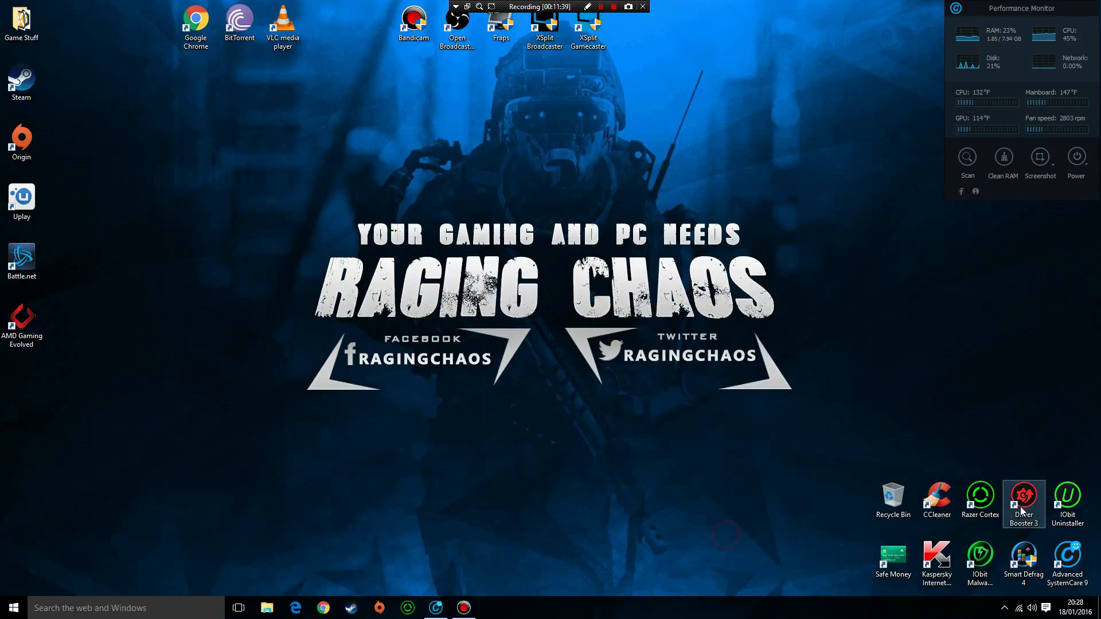
# Look over the installed programs in IObit Uninstaller and close it.
pyautogui.doubleClick(1068, 498)
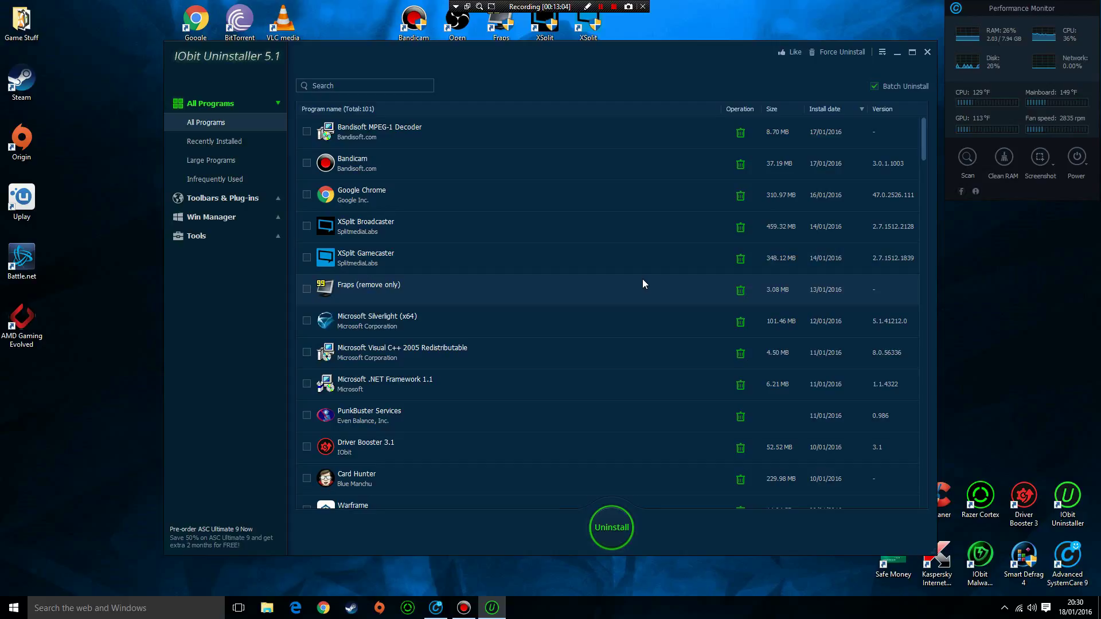
pyautogui.click(927, 52)
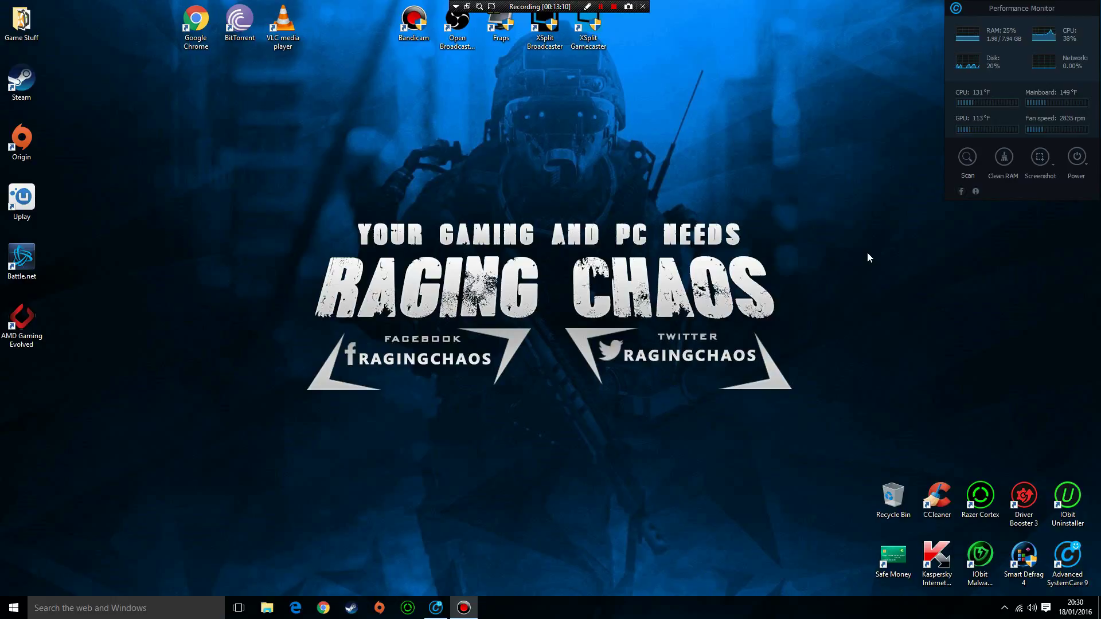
# Switch to Advanced SystemCare, launch Startup Manager from its toolbox, and optimize startup by disabling RzKLService.
pyautogui.click(439, 606)
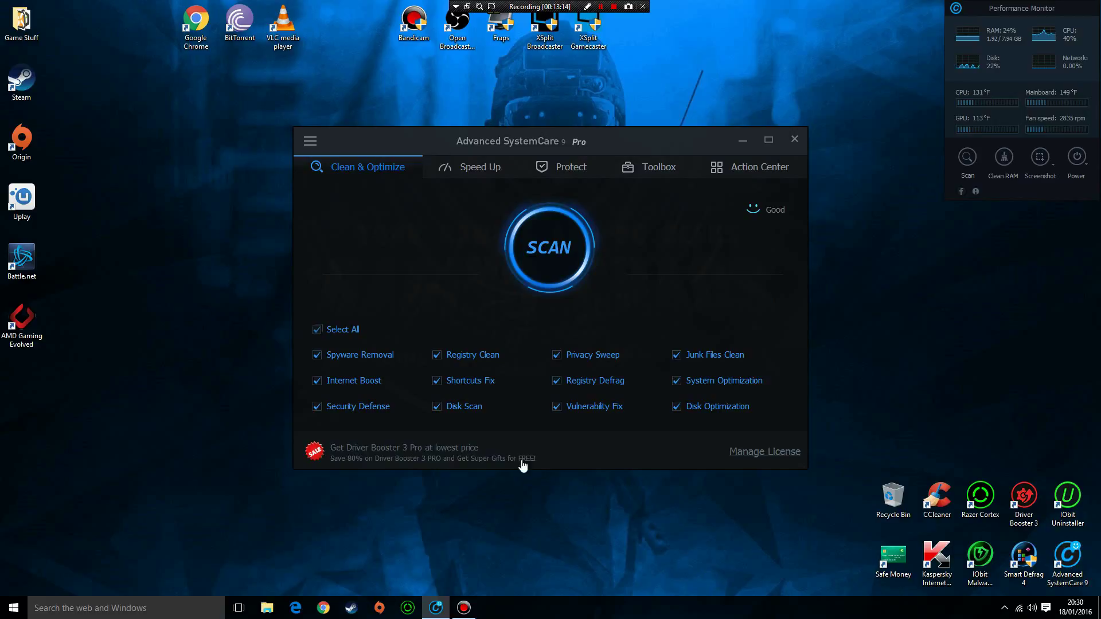
pyautogui.click(575, 172)
pyautogui.click(639, 166)
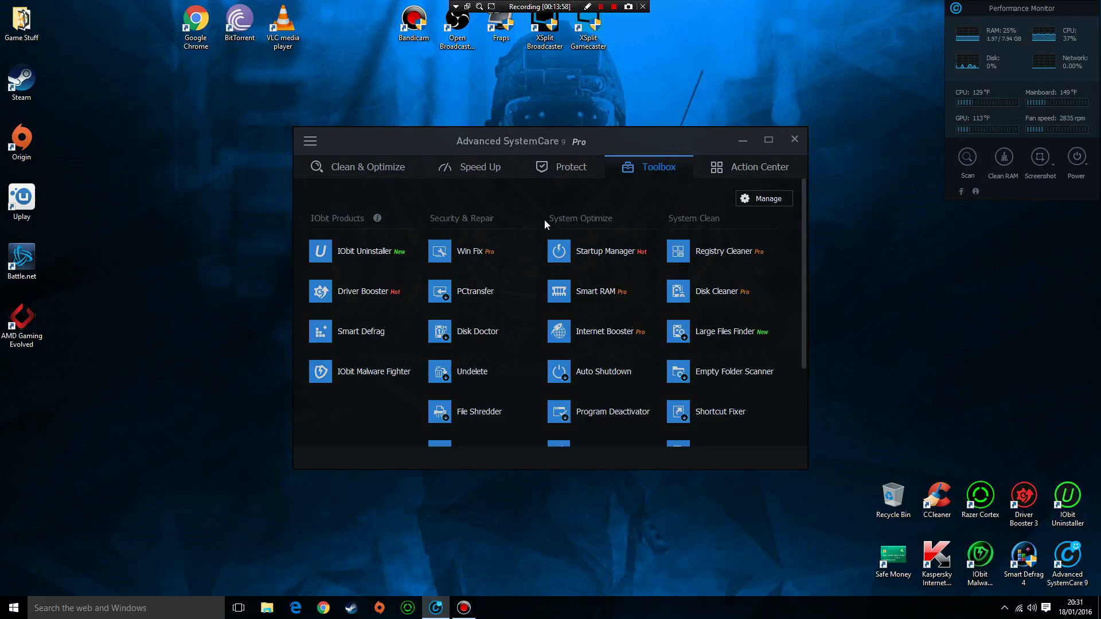
pyautogui.click(561, 252)
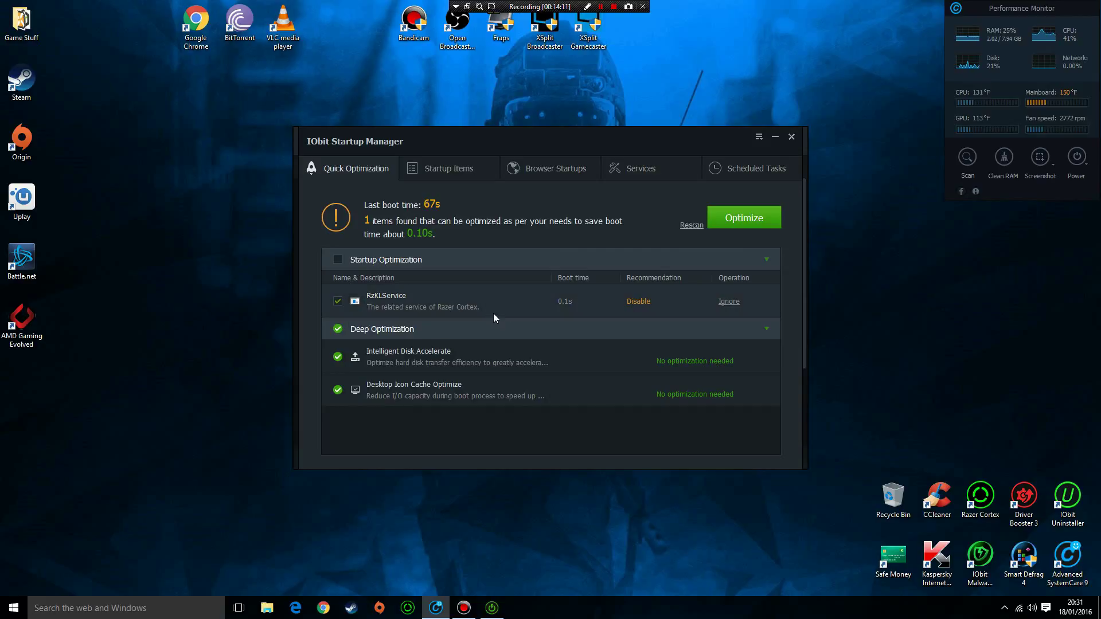
pyautogui.click(735, 224)
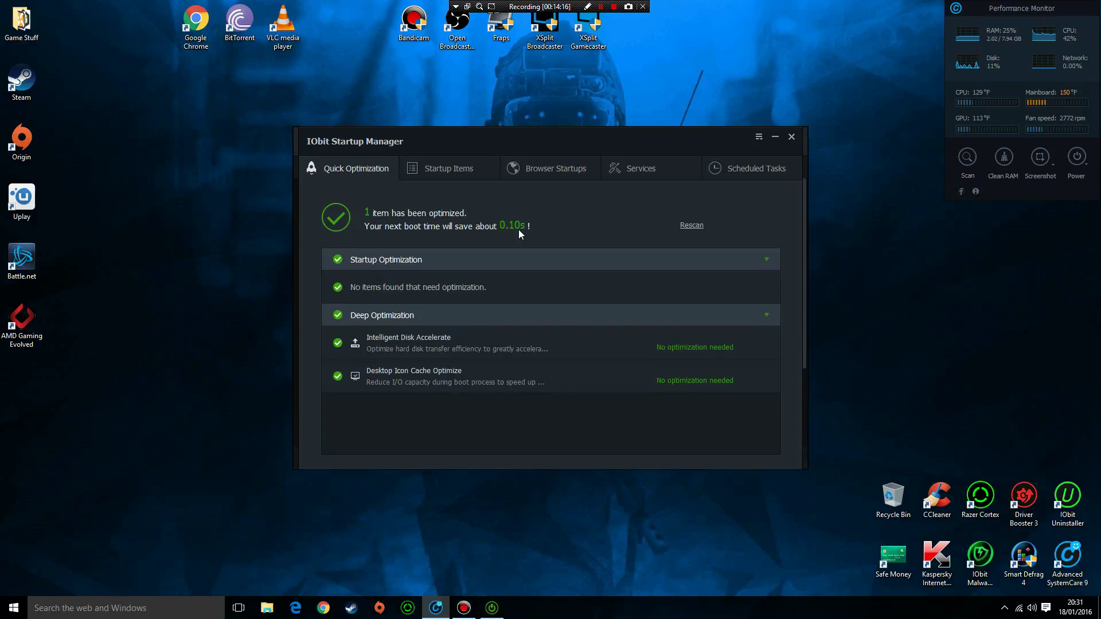
# Review the full list of startup items and the browser startups in IObit Startup Manager.
pyautogui.click(462, 172)
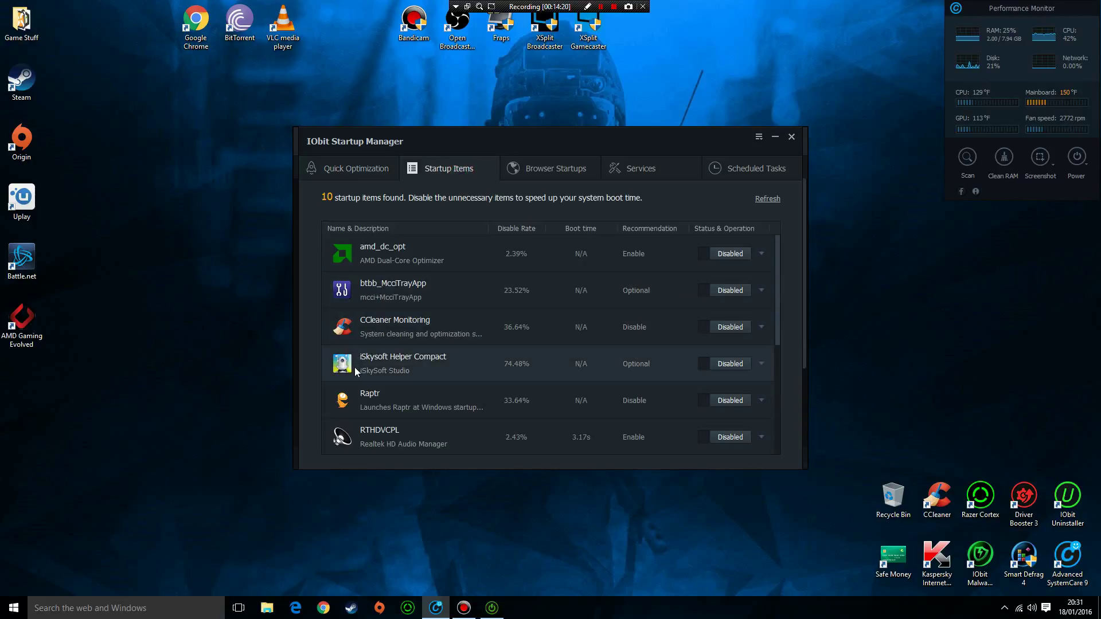
pyautogui.scroll(-3, 355, 368)
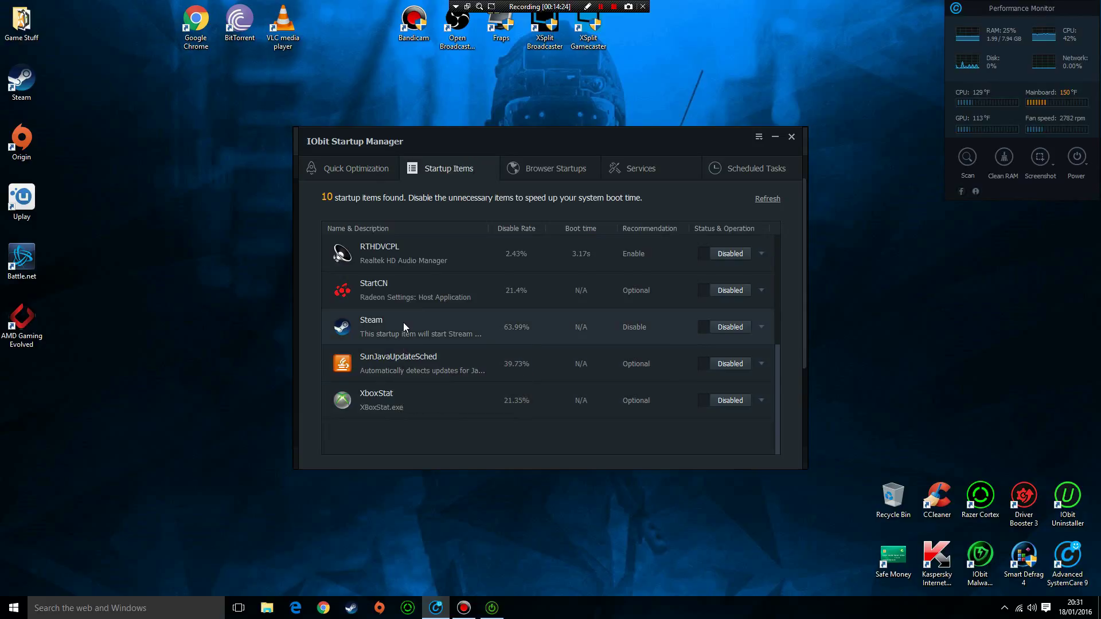
pyautogui.scroll(3, 404, 330)
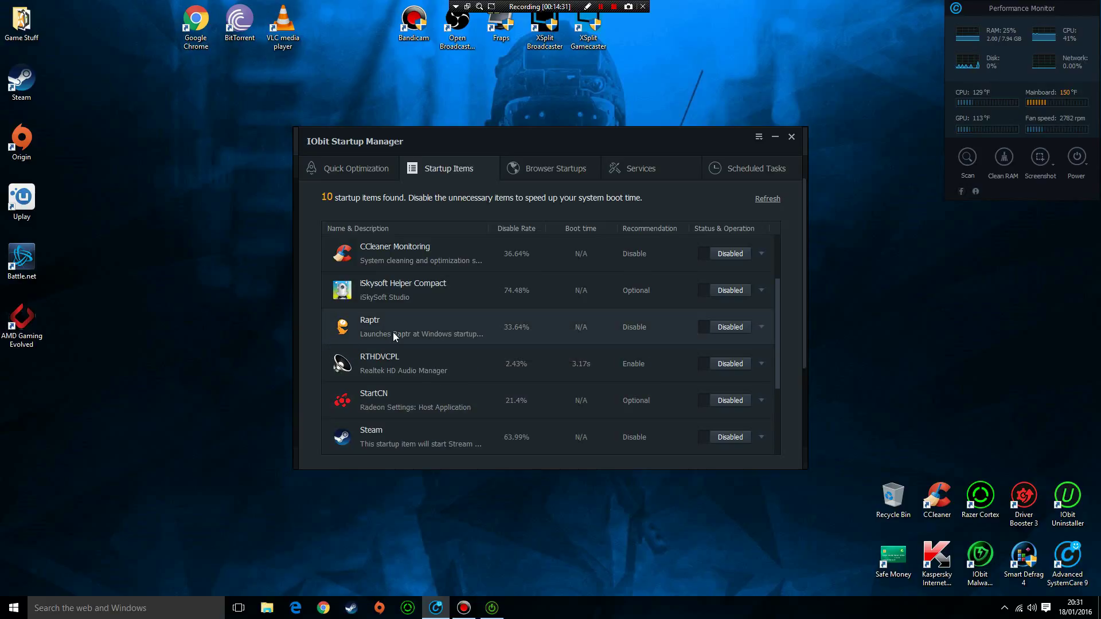
pyautogui.scroll(2, 396, 332)
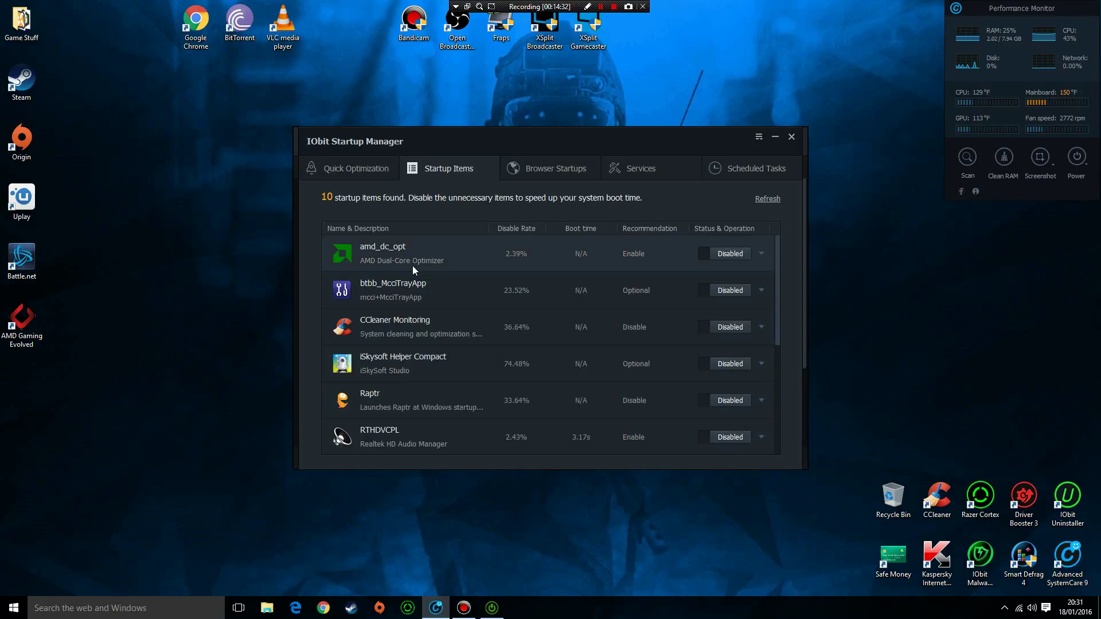
pyautogui.click(536, 163)
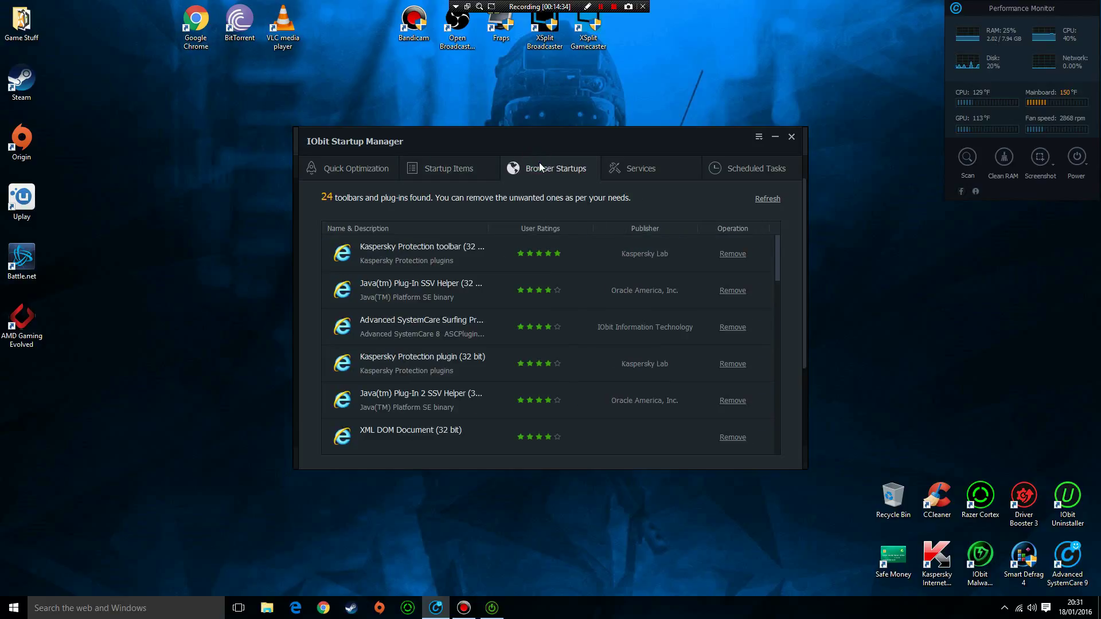
# Disable Google Update Service (gupdate) among the startup services and review the rest of the services list.
pyautogui.click(630, 166)
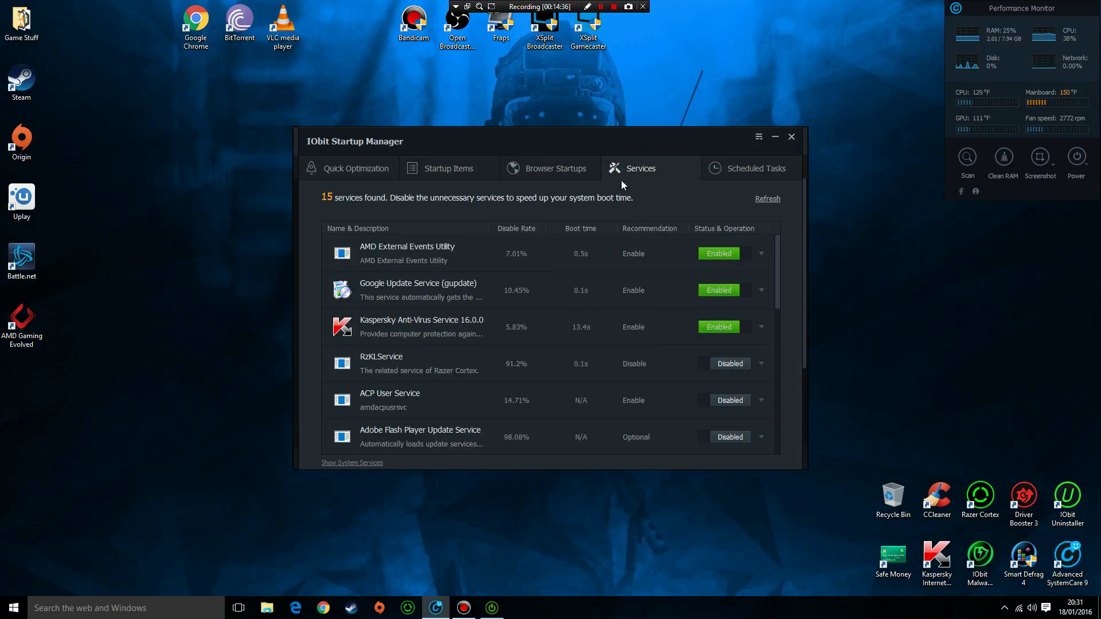
pyautogui.click(717, 290)
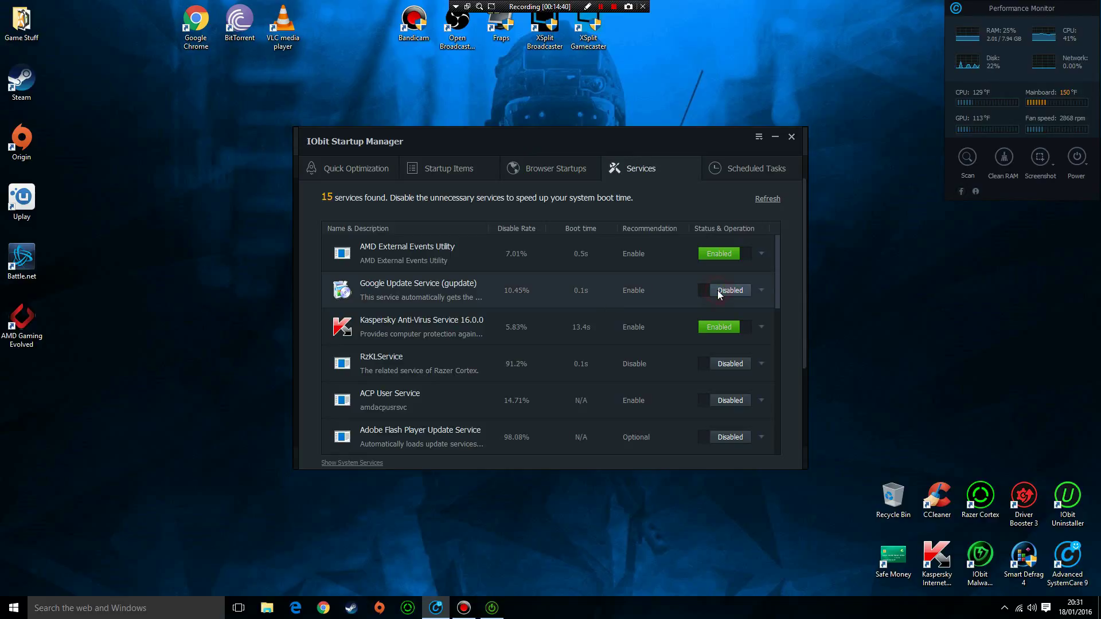
pyautogui.scroll(-3, 594, 390)
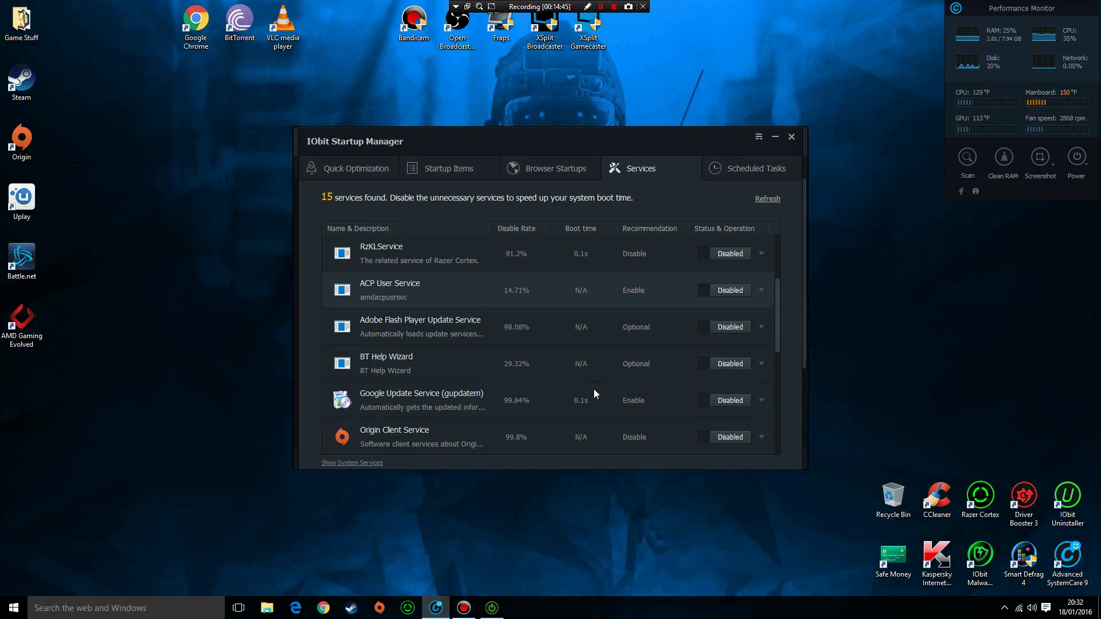
pyautogui.scroll(-5, 593, 389)
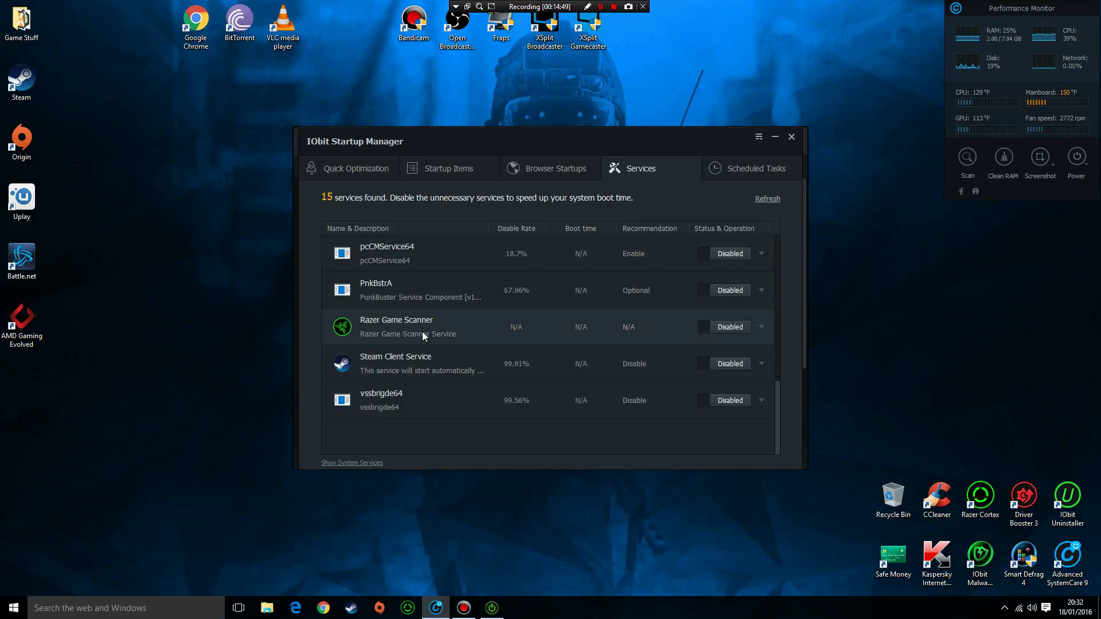
pyautogui.scroll(2, 422, 332)
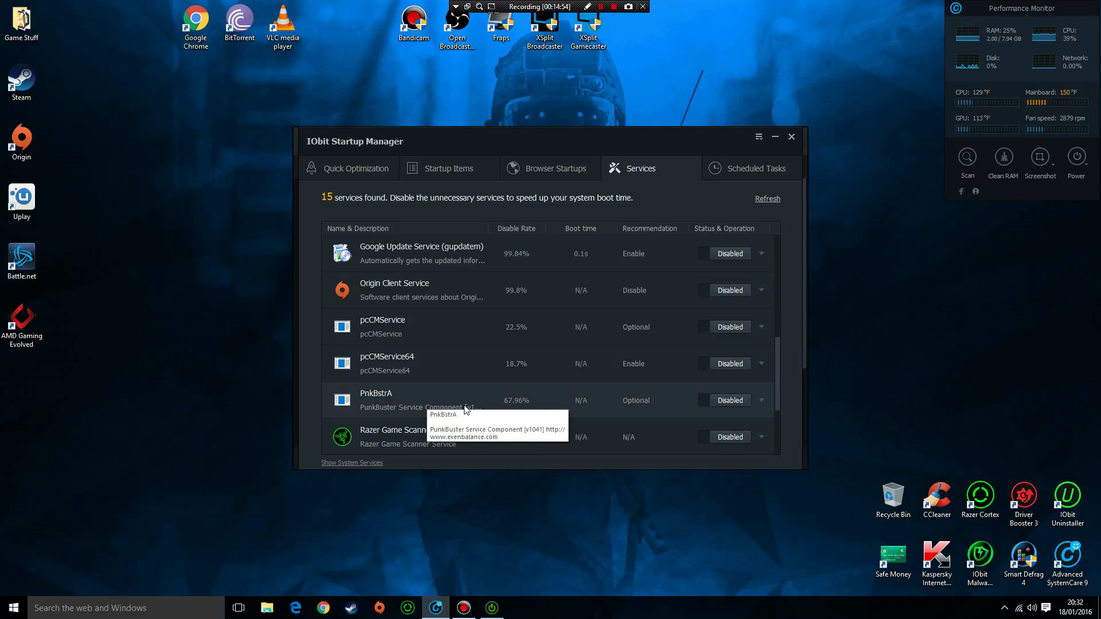
pyautogui.scroll(5, 466, 396)
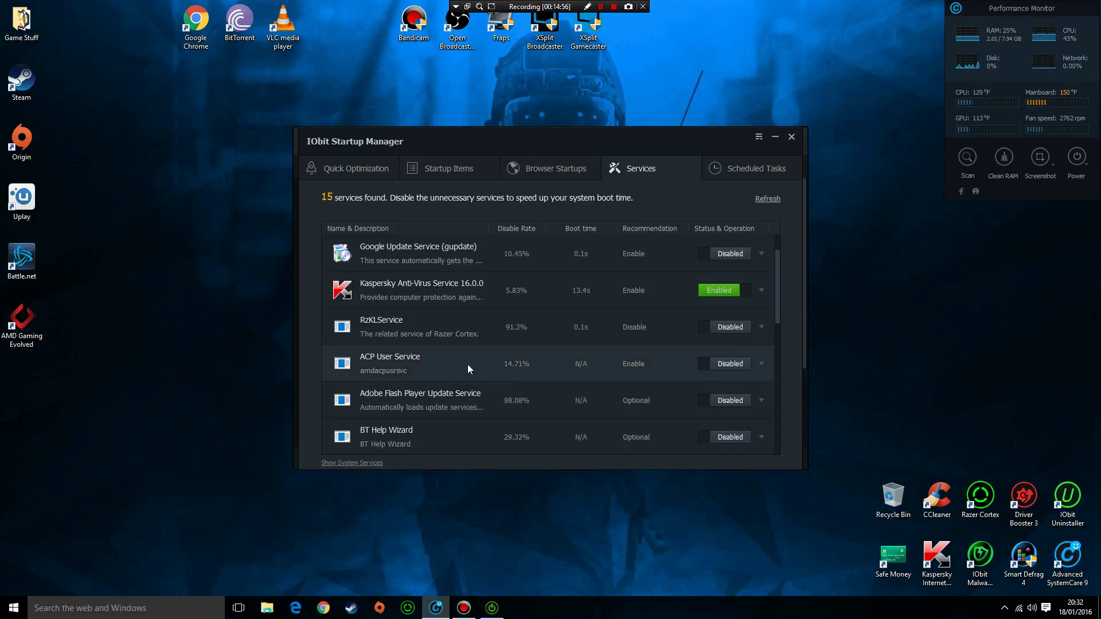
pyautogui.scroll(1, 472, 295)
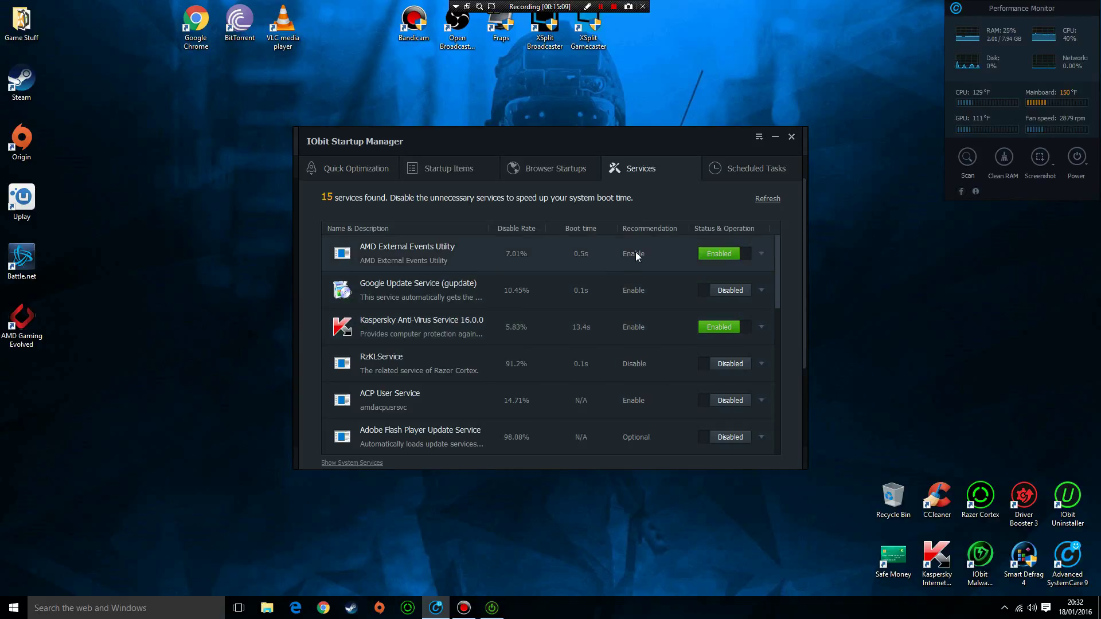
pyautogui.click(364, 171)
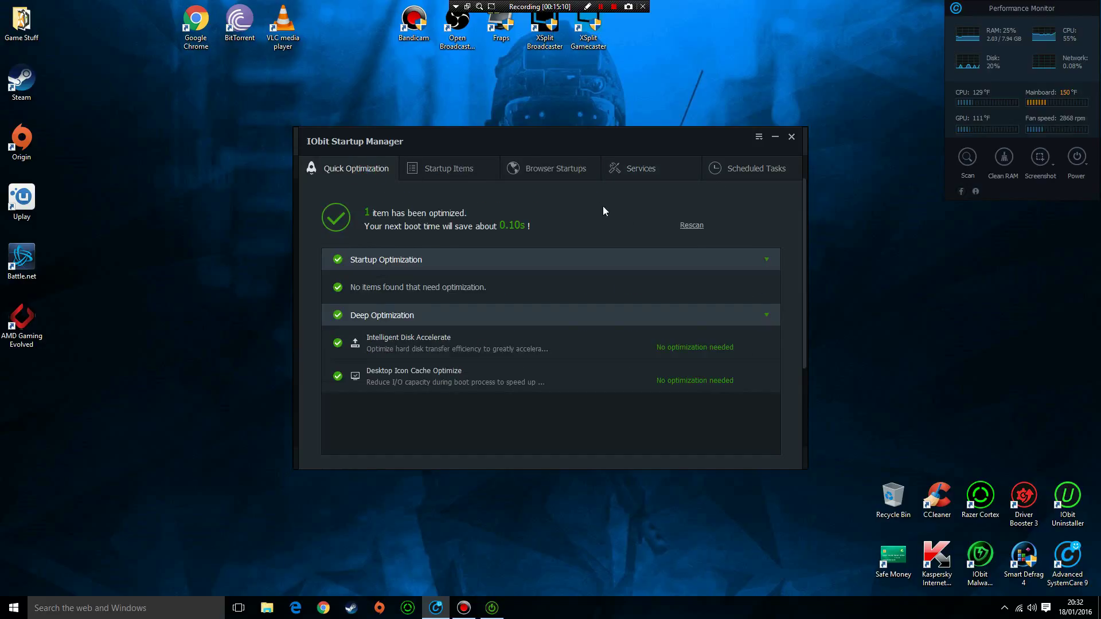
pyautogui.click(540, 345)
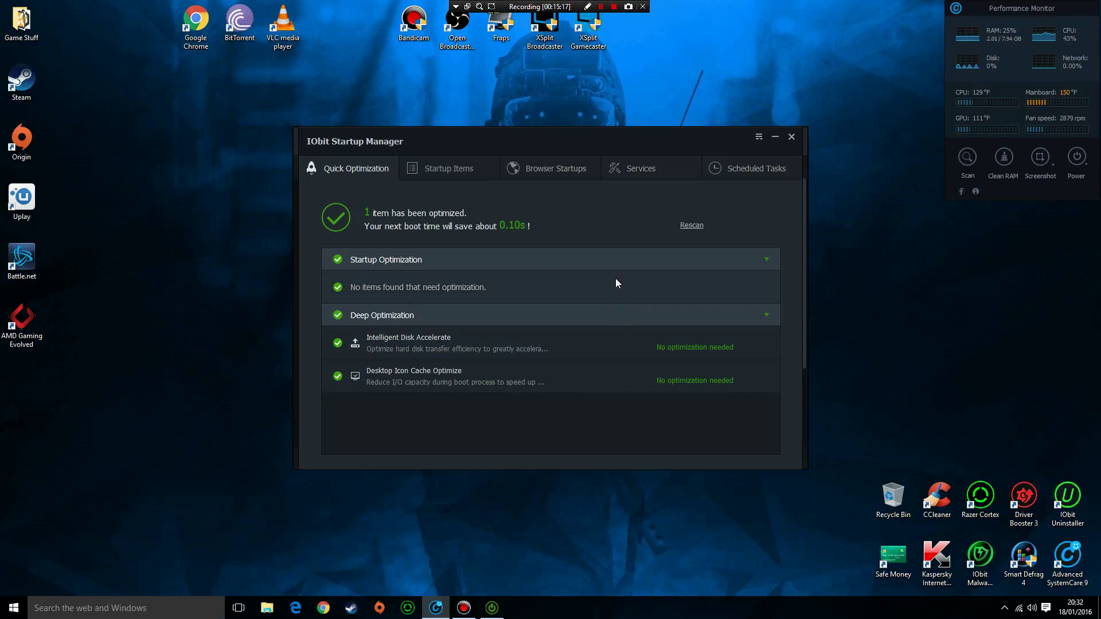
pyautogui.click(681, 281)
pyautogui.click(650, 283)
pyautogui.click(631, 284)
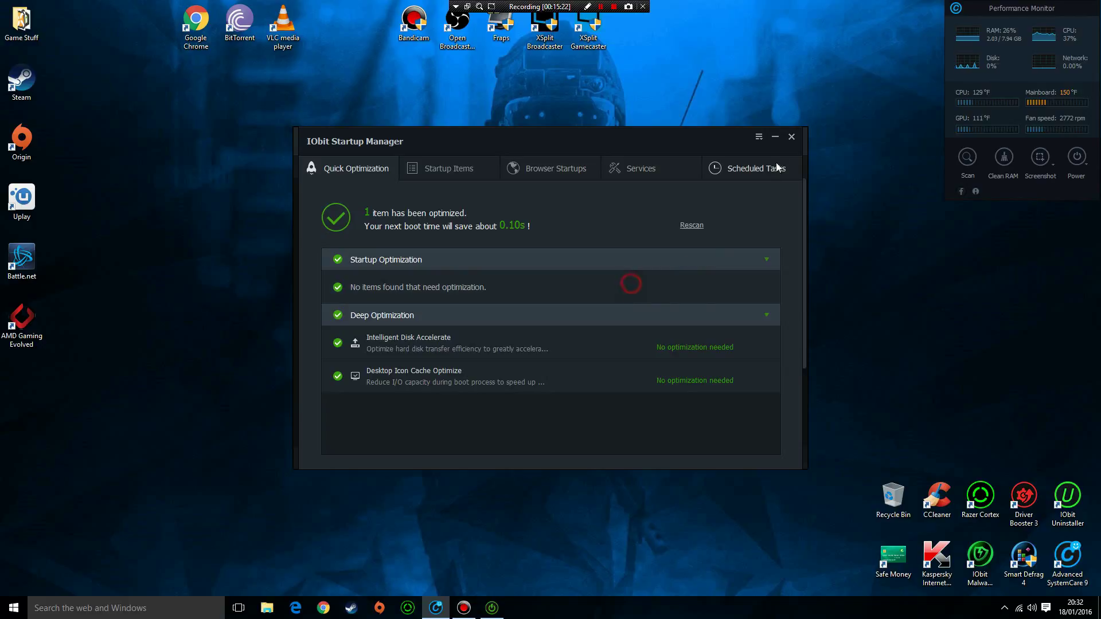
# Close Startup Manager and run the Deep Optimization and Startup Accelerate optimizations among Advanced SystemCare's speed-up tools.
pyautogui.click(791, 137)
pyautogui.click(356, 168)
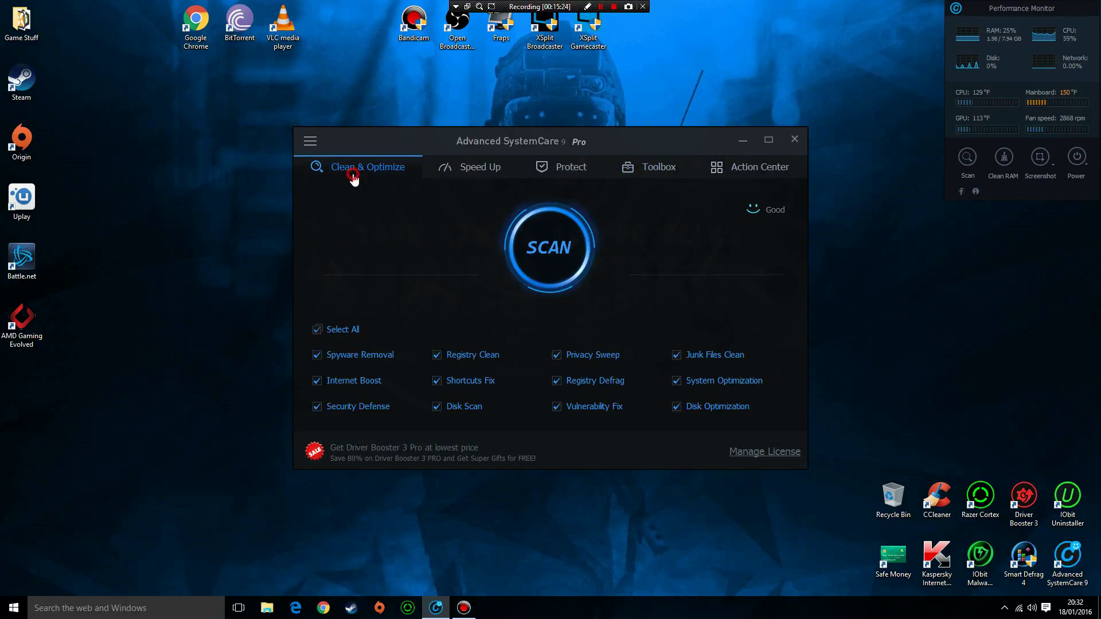
pyautogui.click(462, 168)
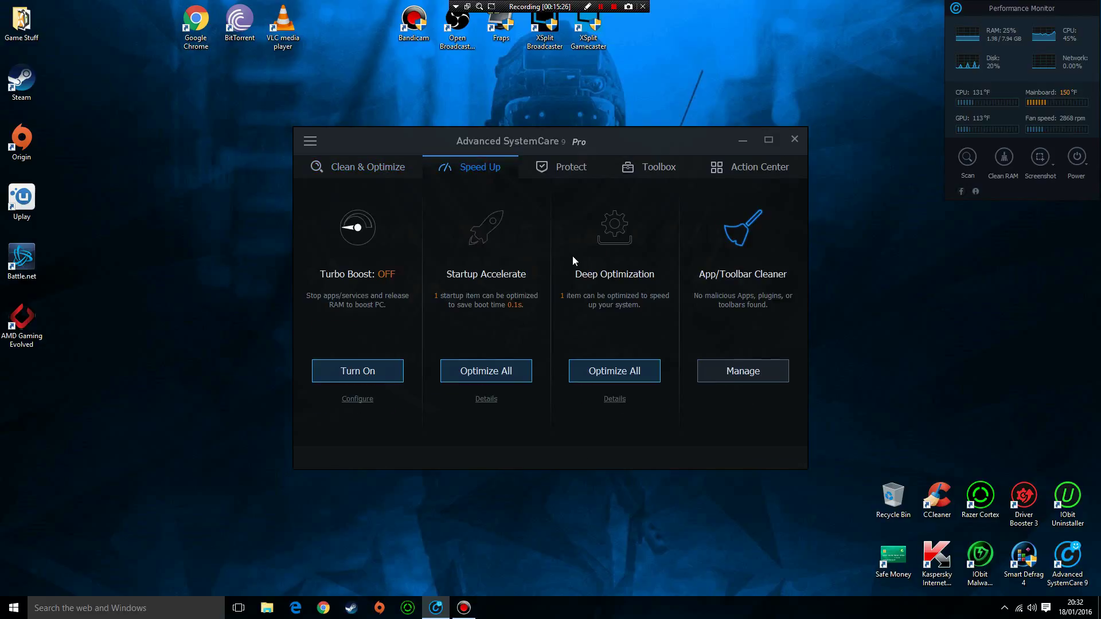
pyautogui.click(634, 370)
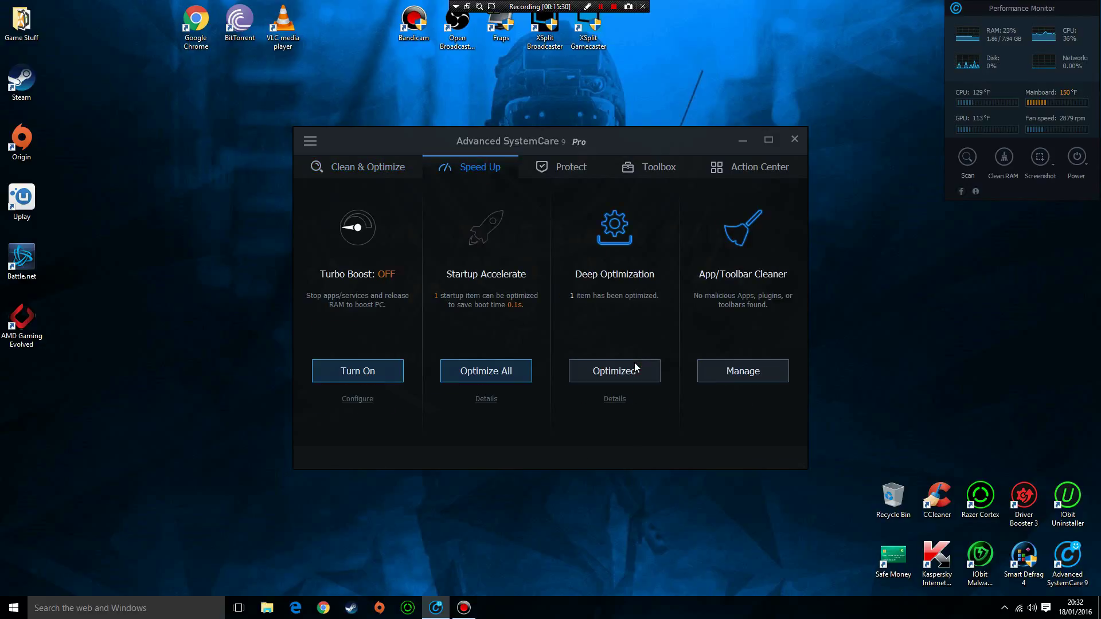
pyautogui.click(498, 374)
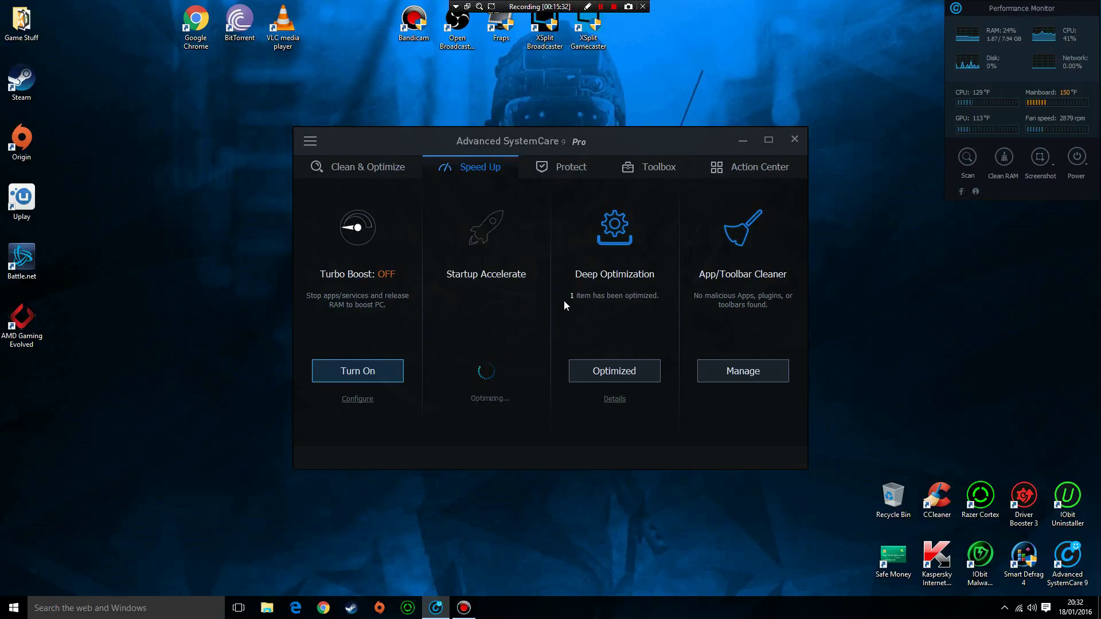
# Try Economy Mode and Game Mode in the Turbo Boost configuration, reselect Work Mode and go back without boosting.
pyautogui.click(364, 401)
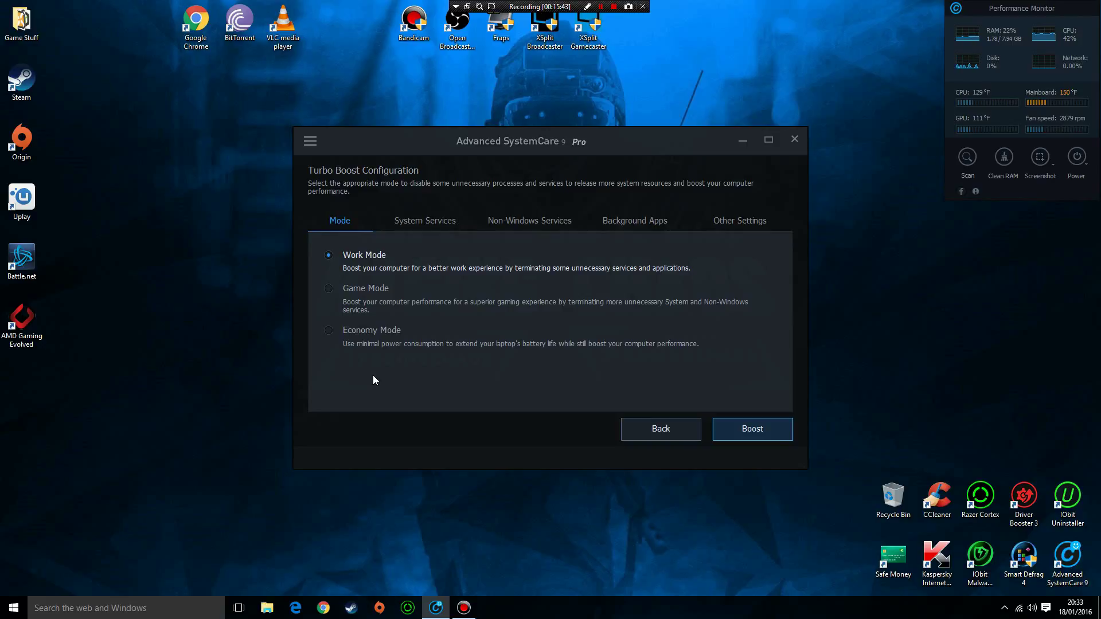
pyautogui.click(367, 331)
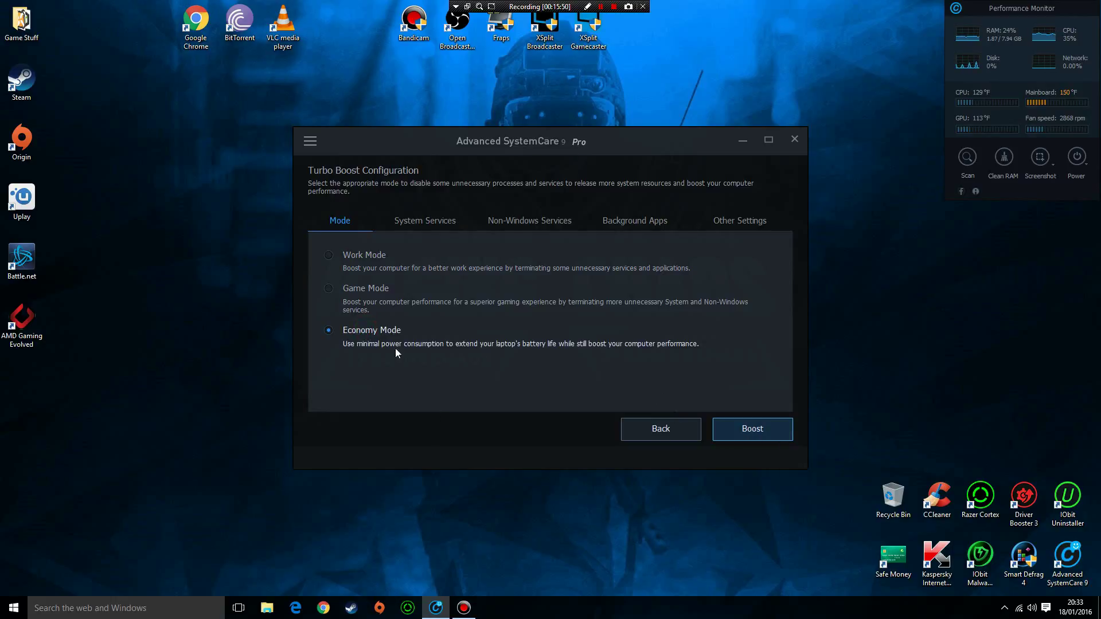
pyautogui.click(334, 287)
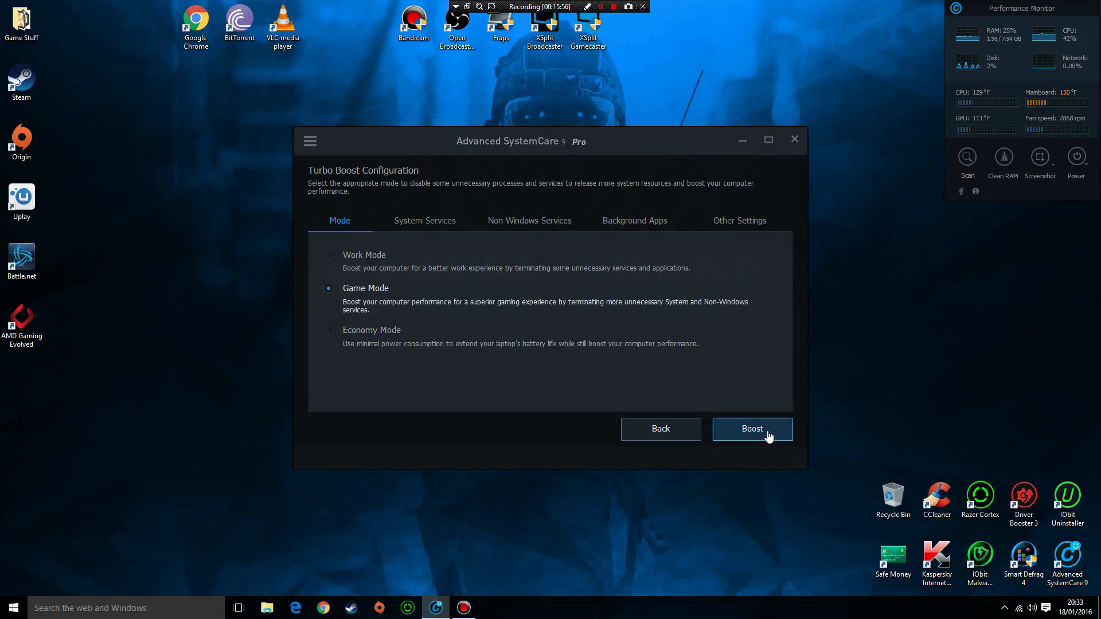
pyautogui.click(326, 258)
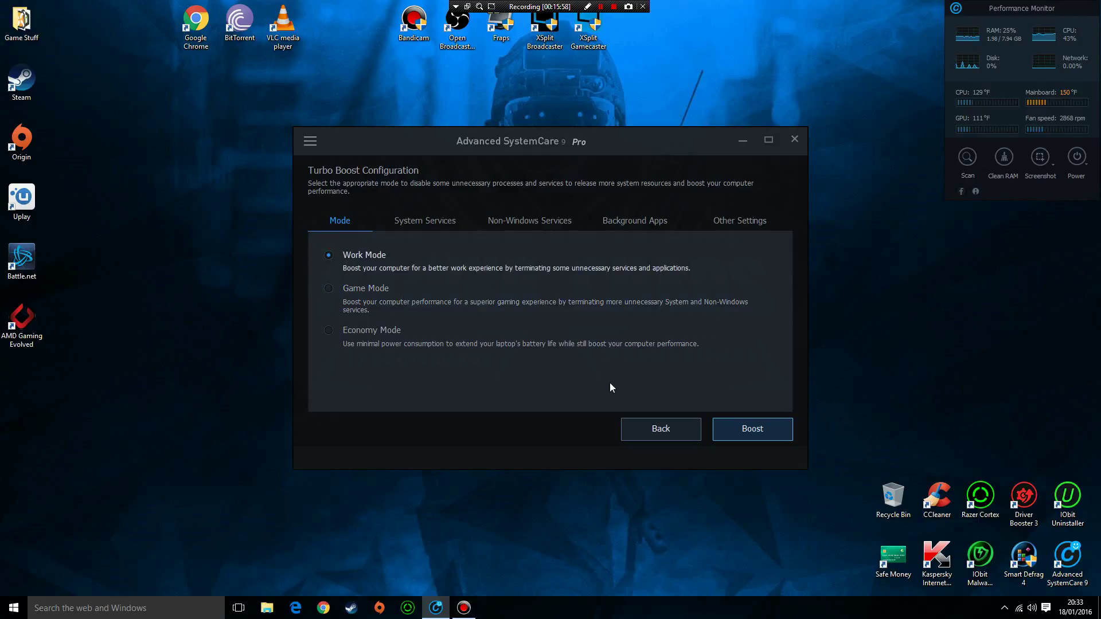
pyautogui.click(663, 428)
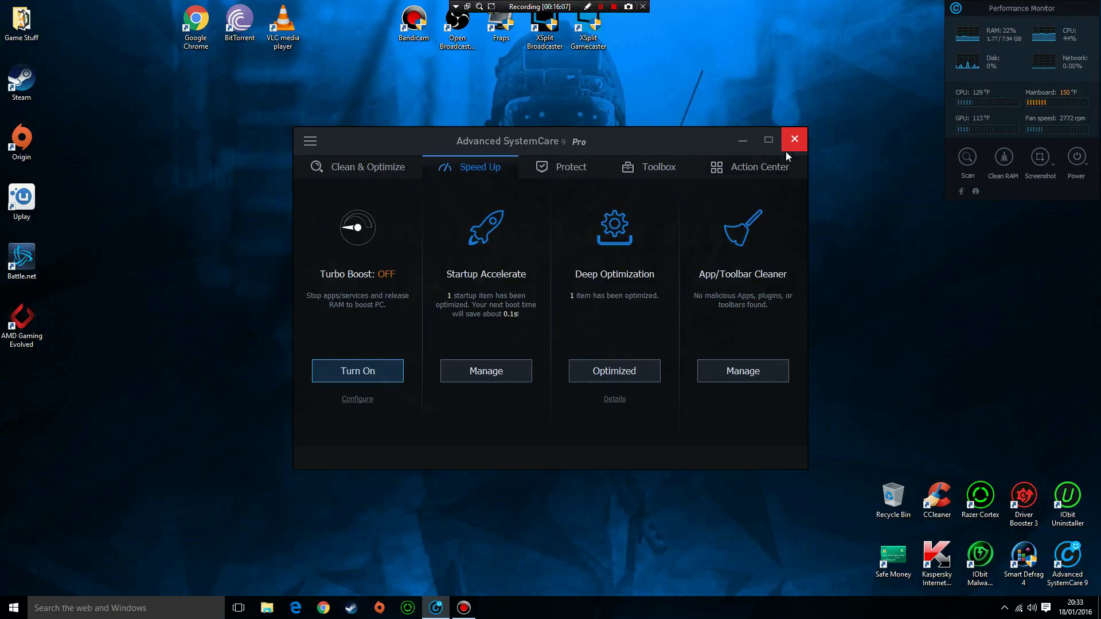
# Close the Advanced SystemCare window and exit the program still running in the background.
pyautogui.click(794, 139)
pyautogui.click(1005, 609)
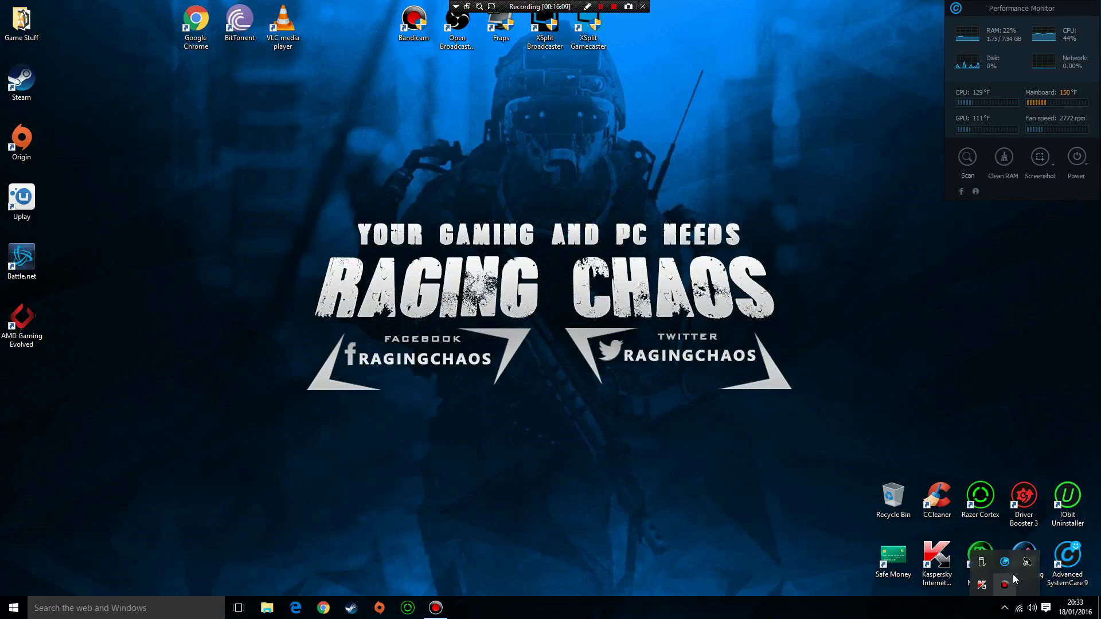
pyautogui.rightClick(1007, 564)
pyautogui.click(992, 553)
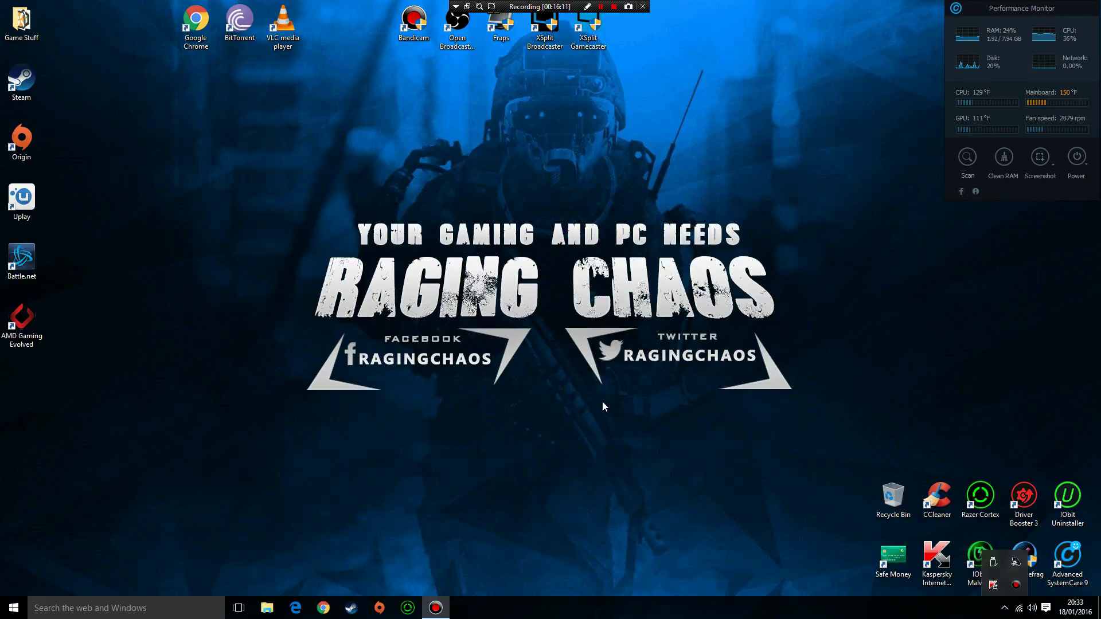
pyautogui.click(89, 346)
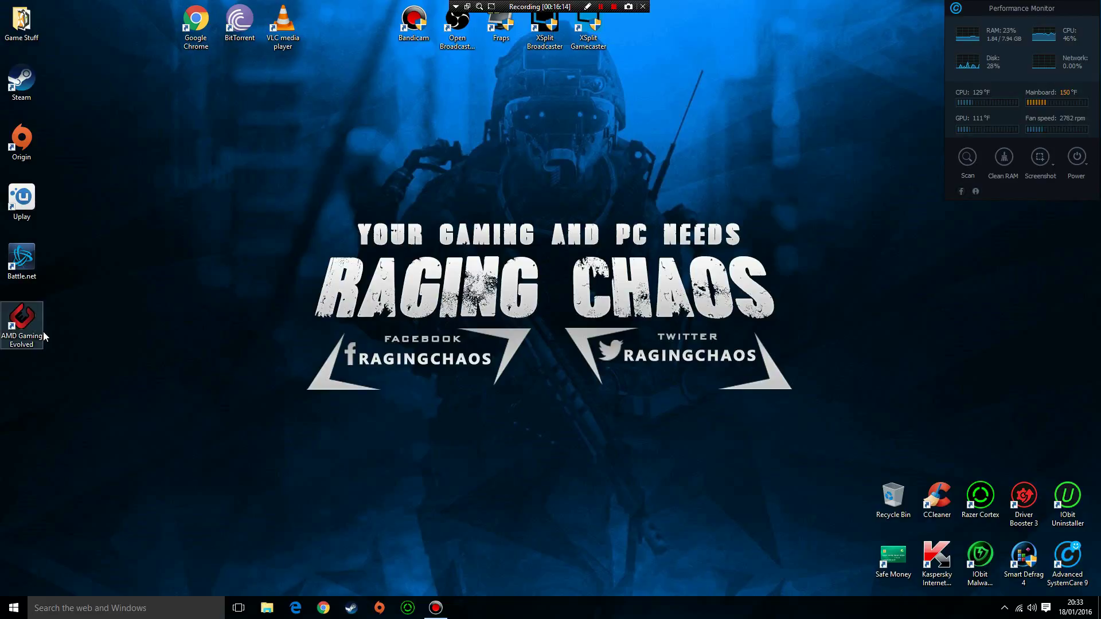